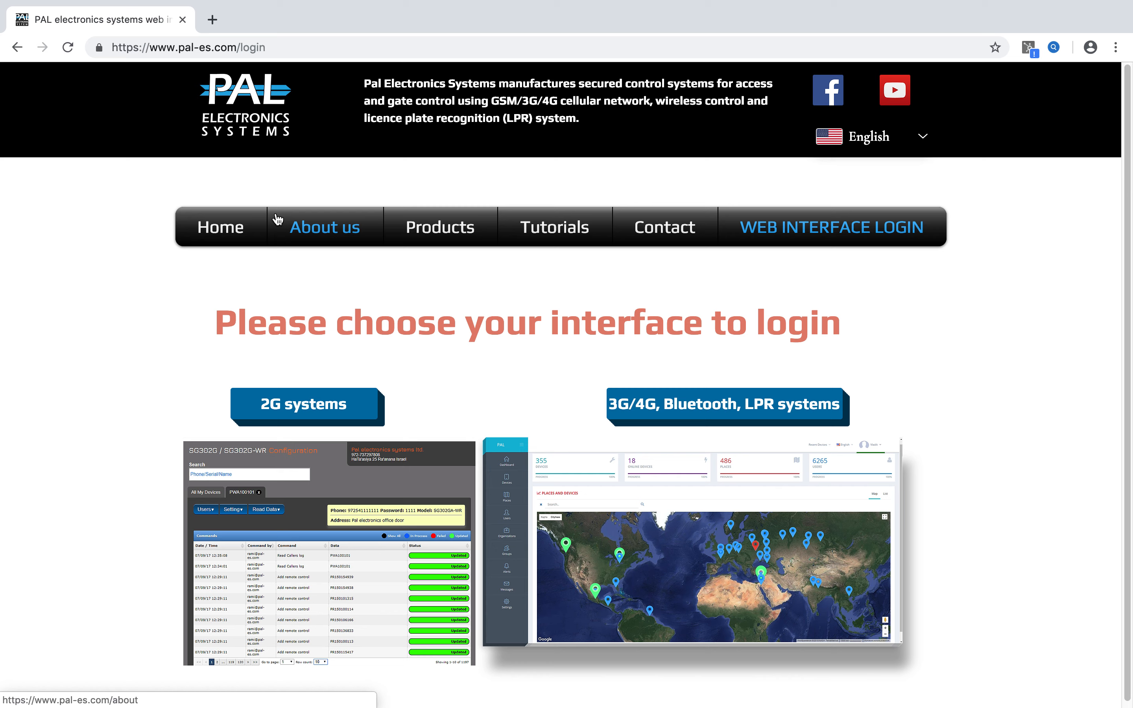
# From the PAL home page, open the web interface sign-in page for 3G/4G, Bluetooth, LPR systems.
pyautogui.click(220, 227)
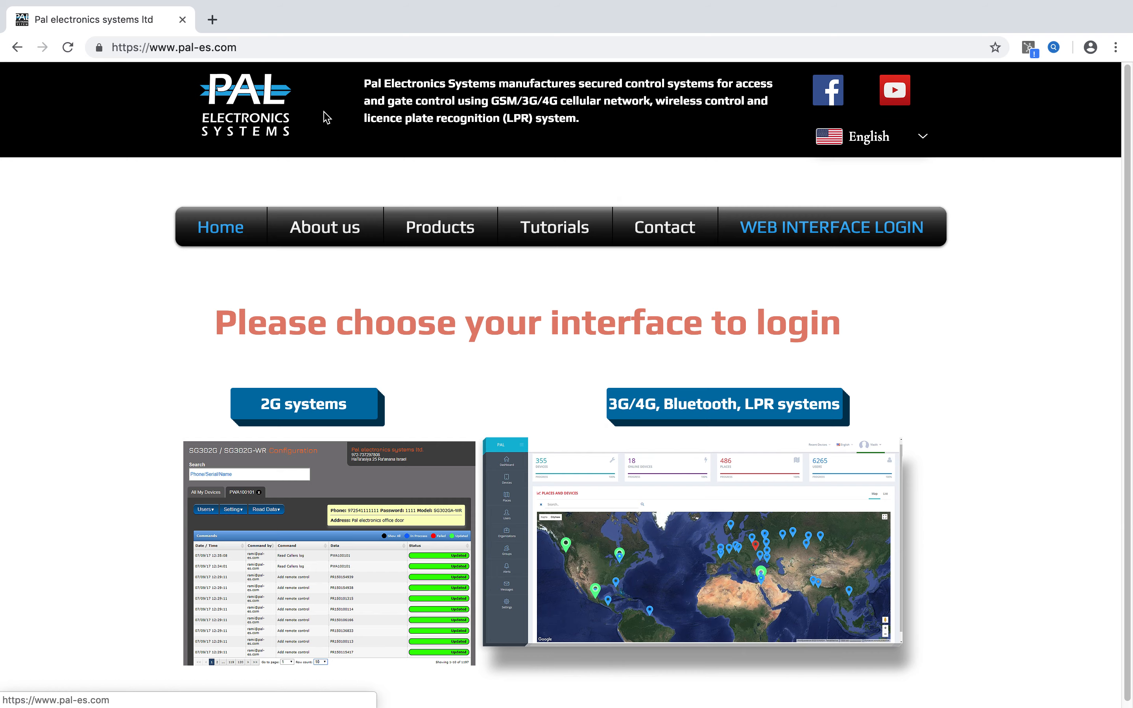
pyautogui.moveTo(323, 48); pyautogui.dragTo(101, 46)
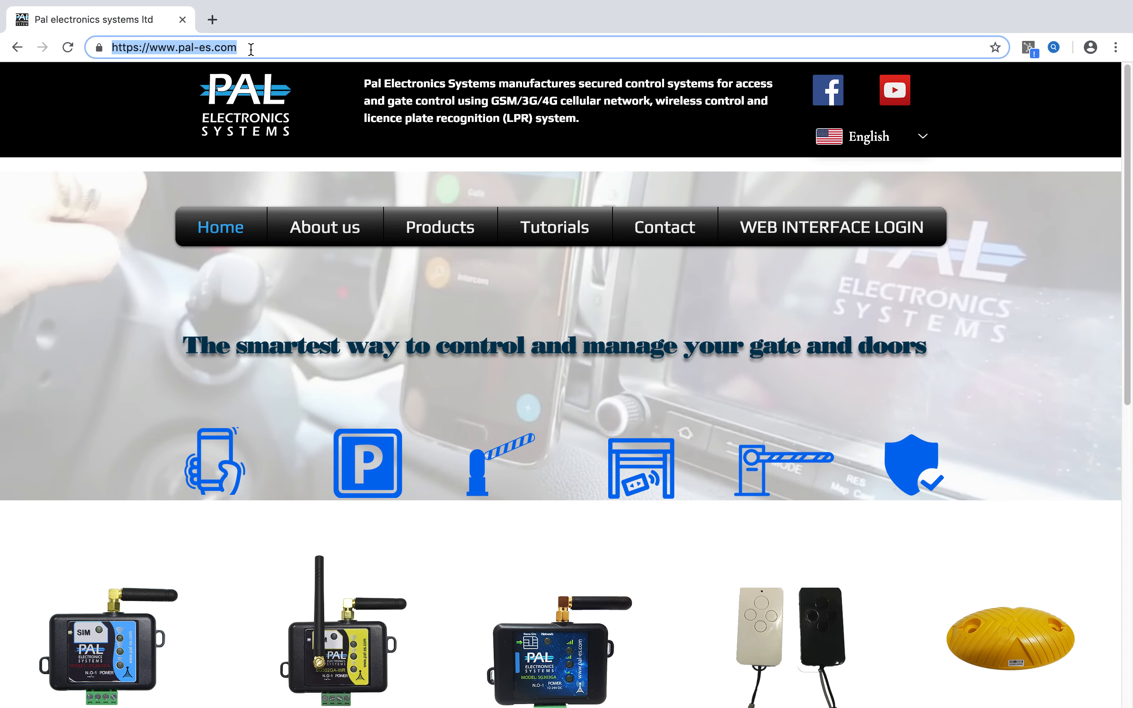
pyautogui.click(251, 49)
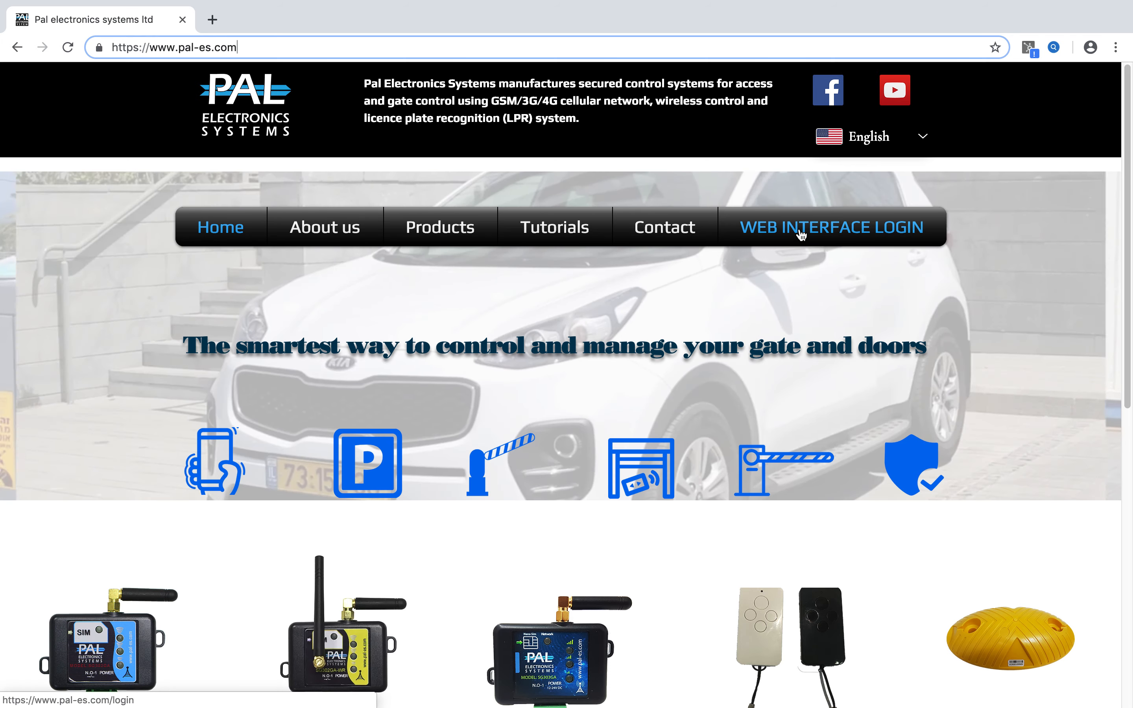
pyautogui.click(801, 235)
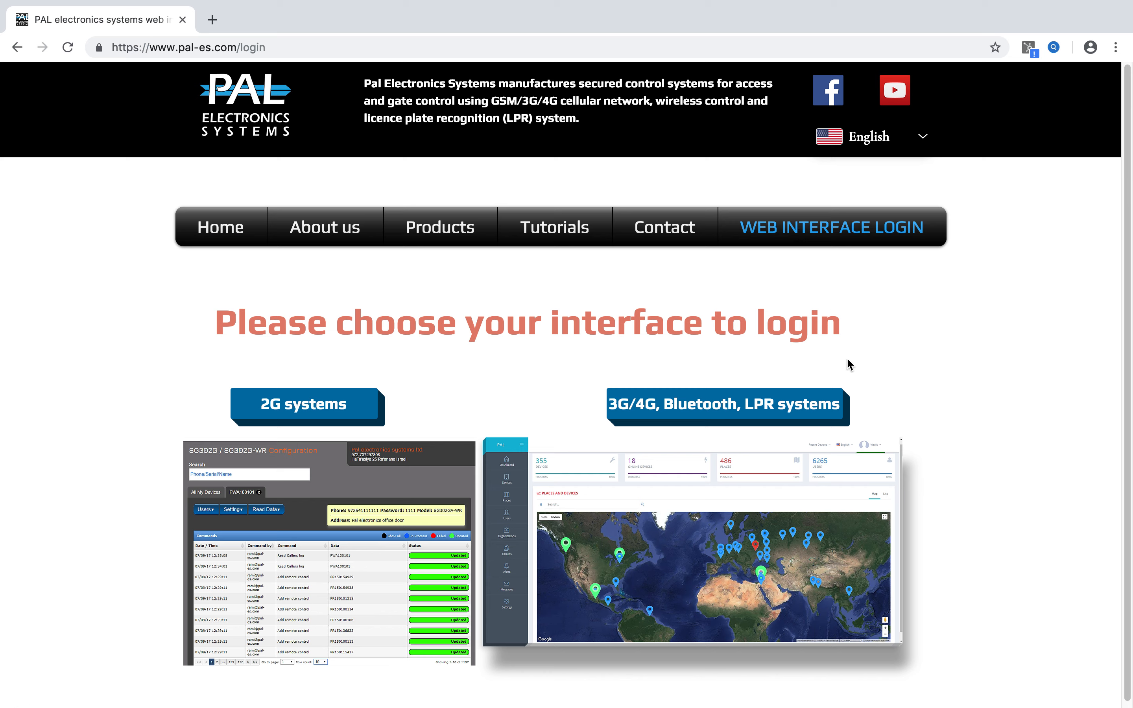
pyautogui.click(684, 415)
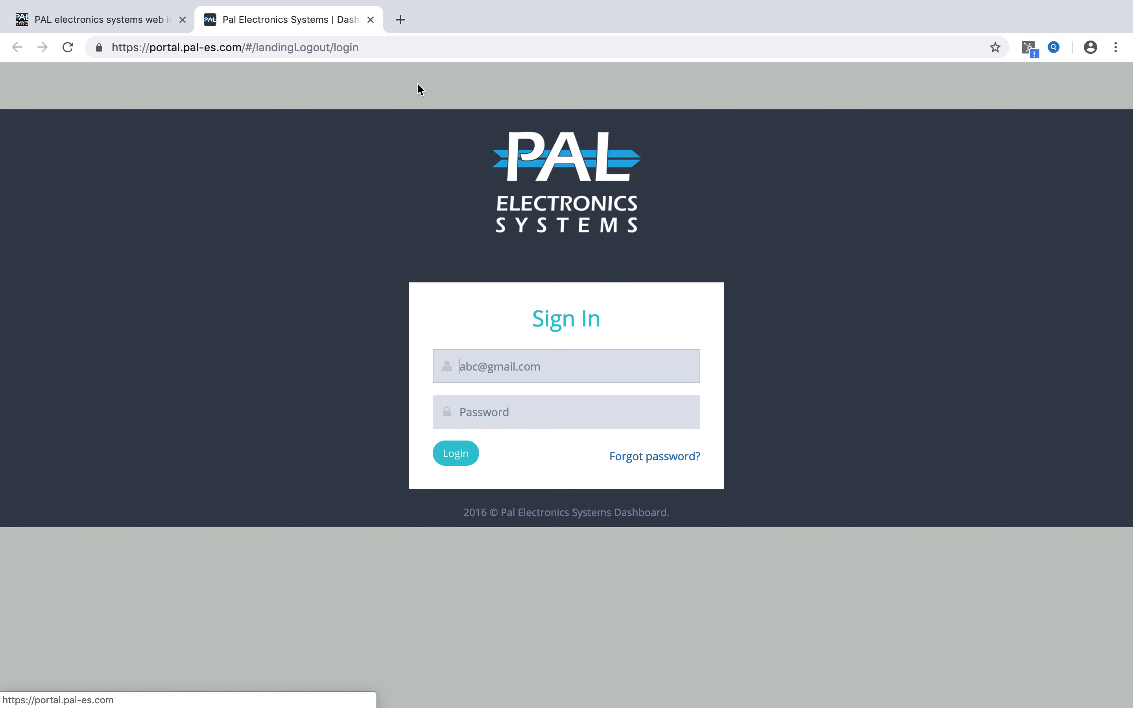
pyautogui.click(394, 41)
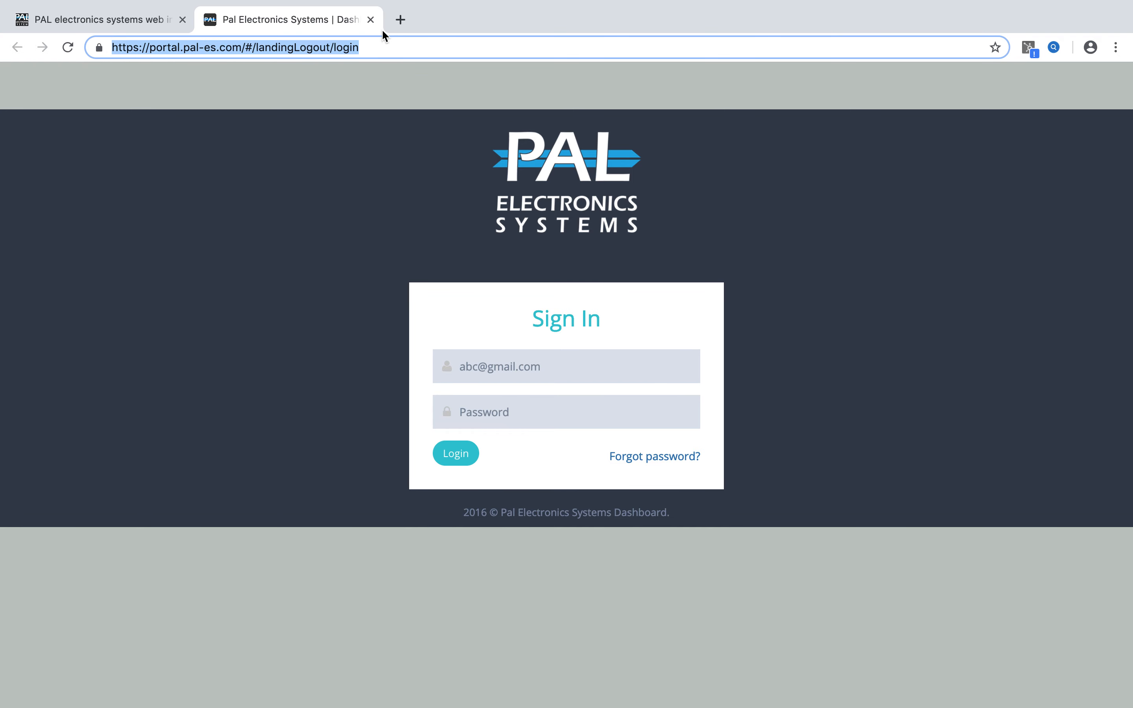
pyautogui.click(825, 196)
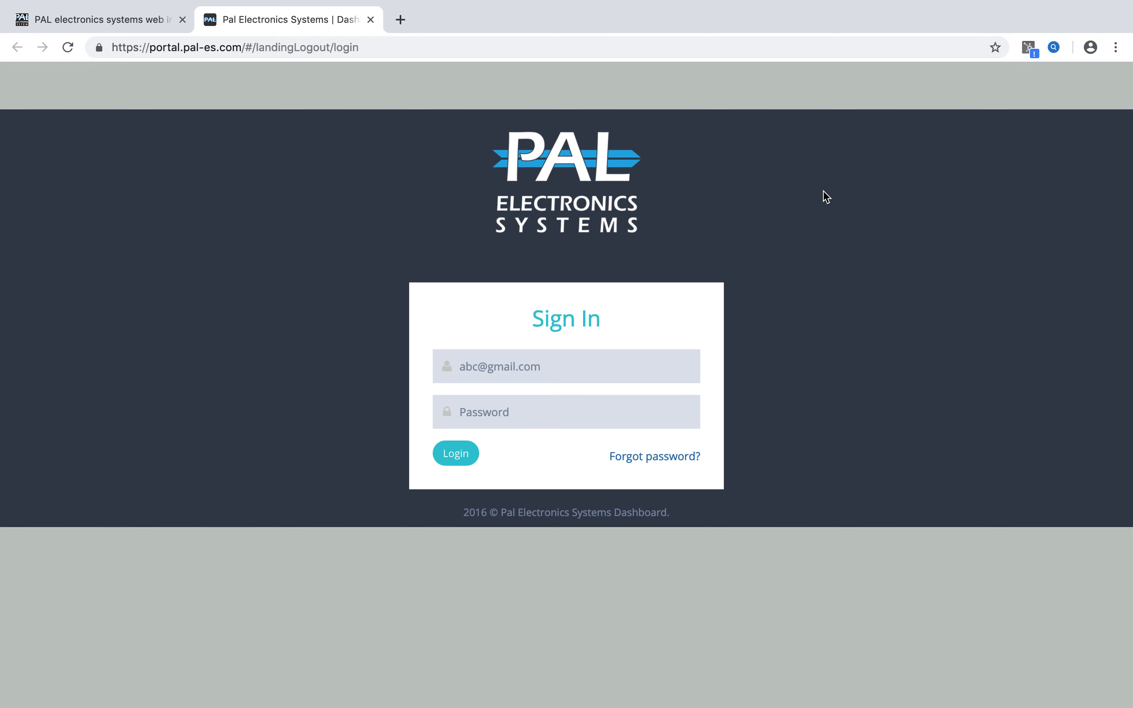
# Enter the account e-mail and password on the sign-in form and try to log in.
pyautogui.click(543, 366)
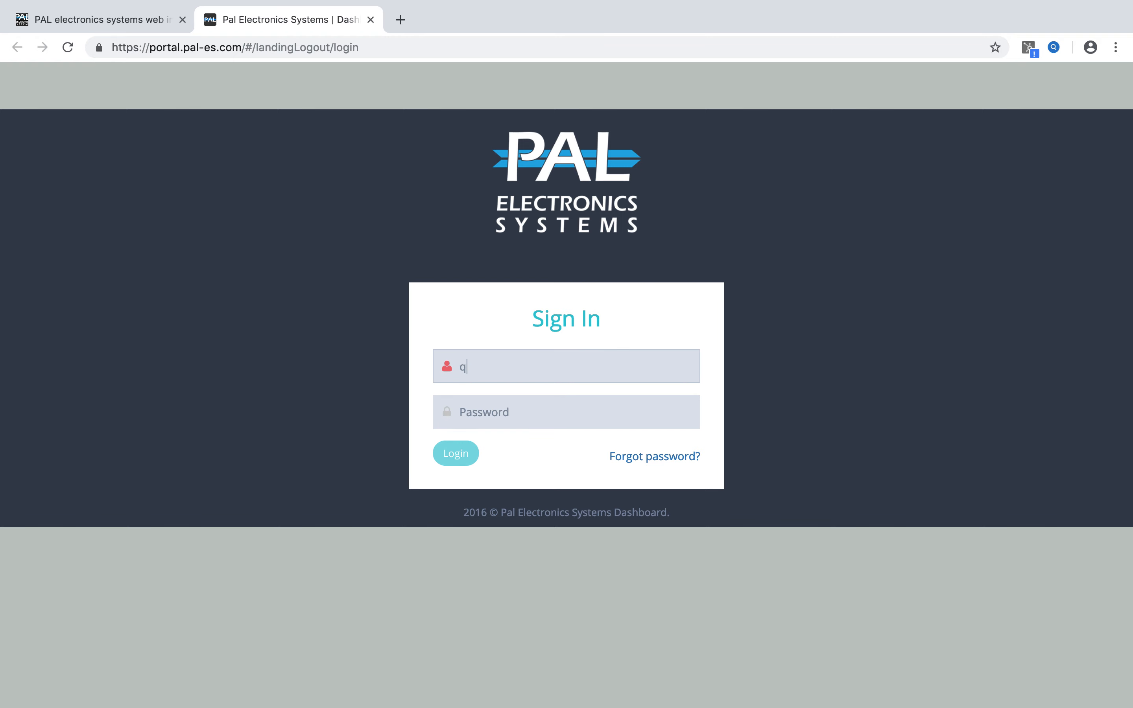
pyautogui.press('Tab')
pyautogui.write('•••••••••••')
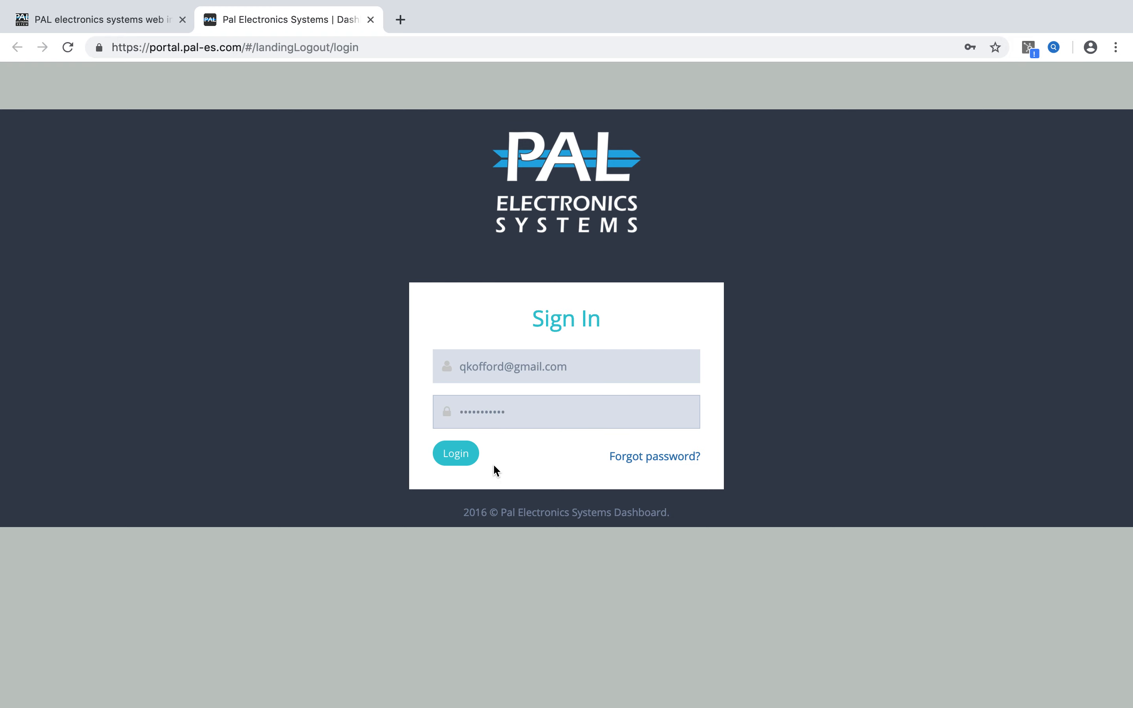
pyautogui.click(457, 463)
# Replace the domain of the sign-in e-mail with the company domain and log in.
pyautogui.click(632, 373)
pyautogui.press('BackSpace')
pyautogui.press('BackSpace')
pyautogui.press('BackSpace')
pyautogui.press('BackSpace')
pyautogui.press('BackSpace')
pyautogui.press('BackSpace')
pyautogui.press('BackSpace')
pyautogui.press('BackSpace')
pyautogui.press('BackSpace')
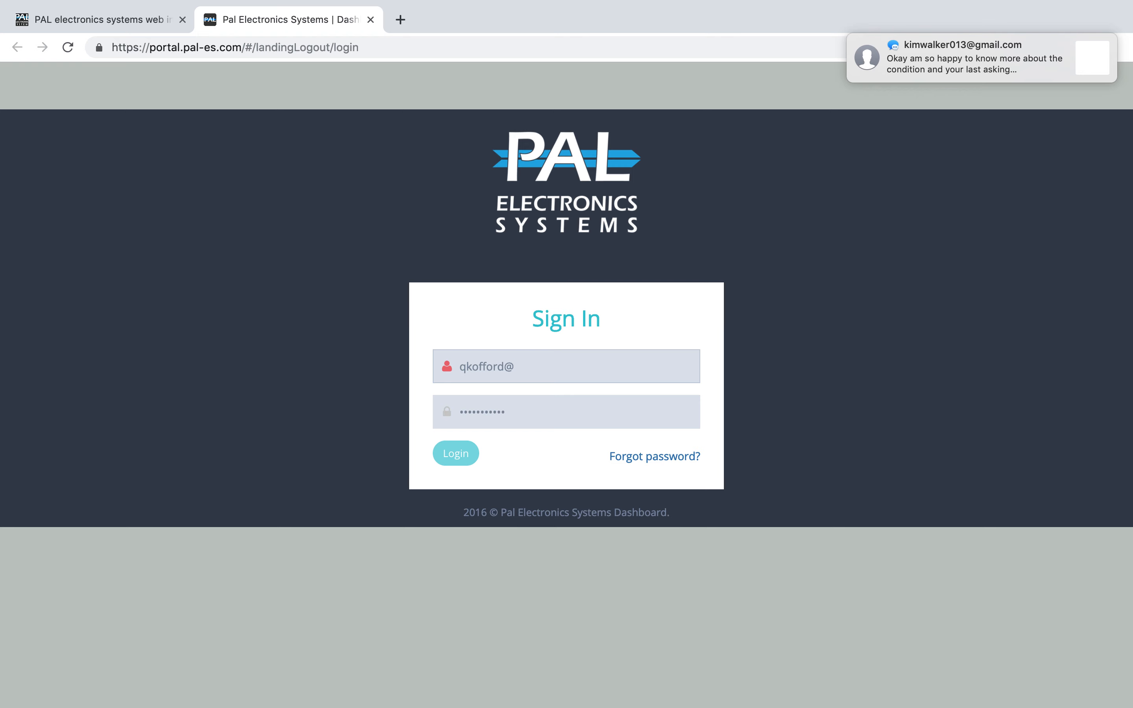
pyautogui.write('transmitterssolutions.com')
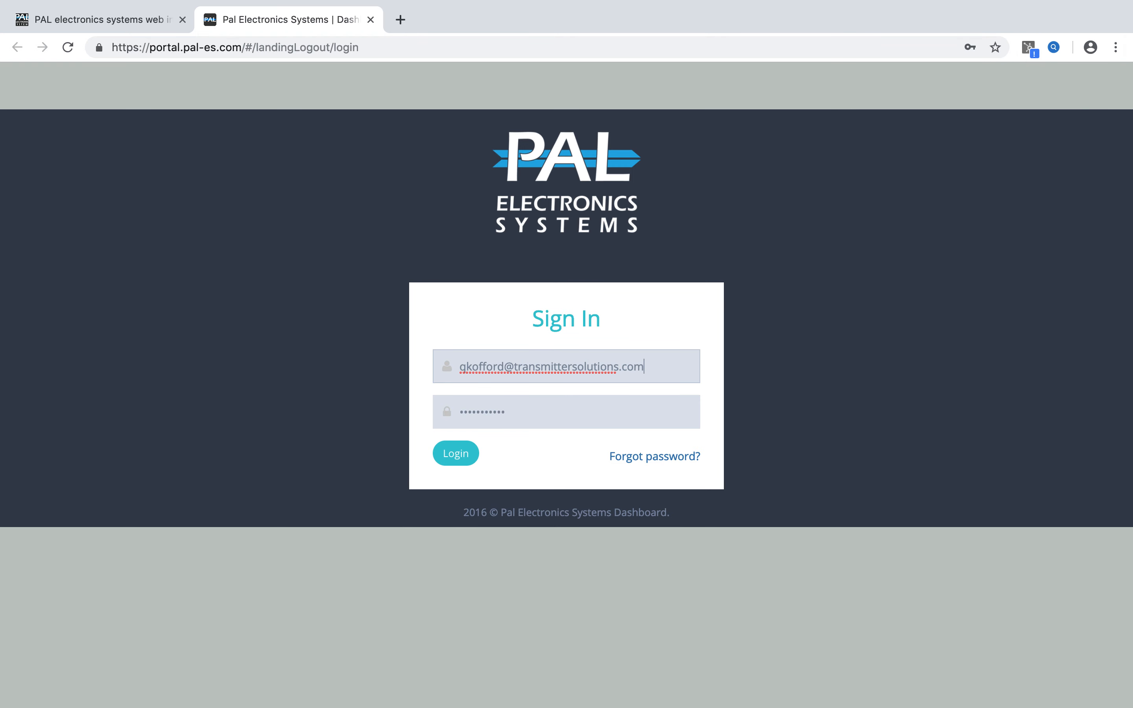
pyautogui.click(450, 453)
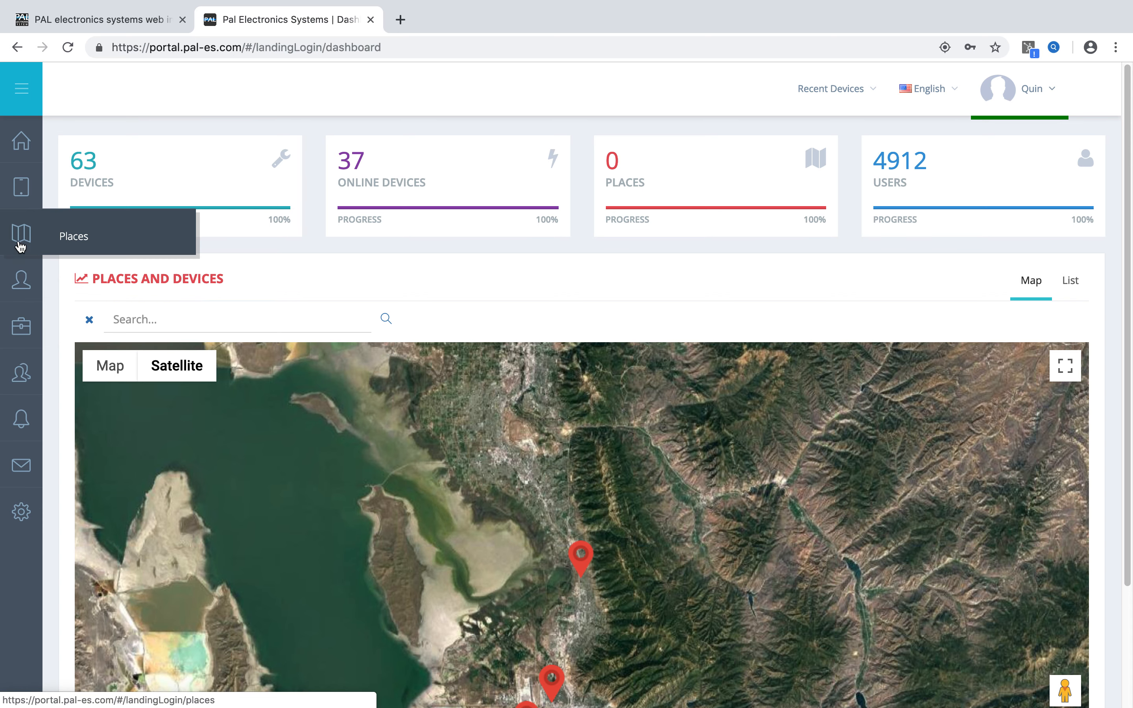
# Expand the navigation labels, search the devices list for "wiegand", and open the Wiegand Test device's details.
pyautogui.click(21, 89)
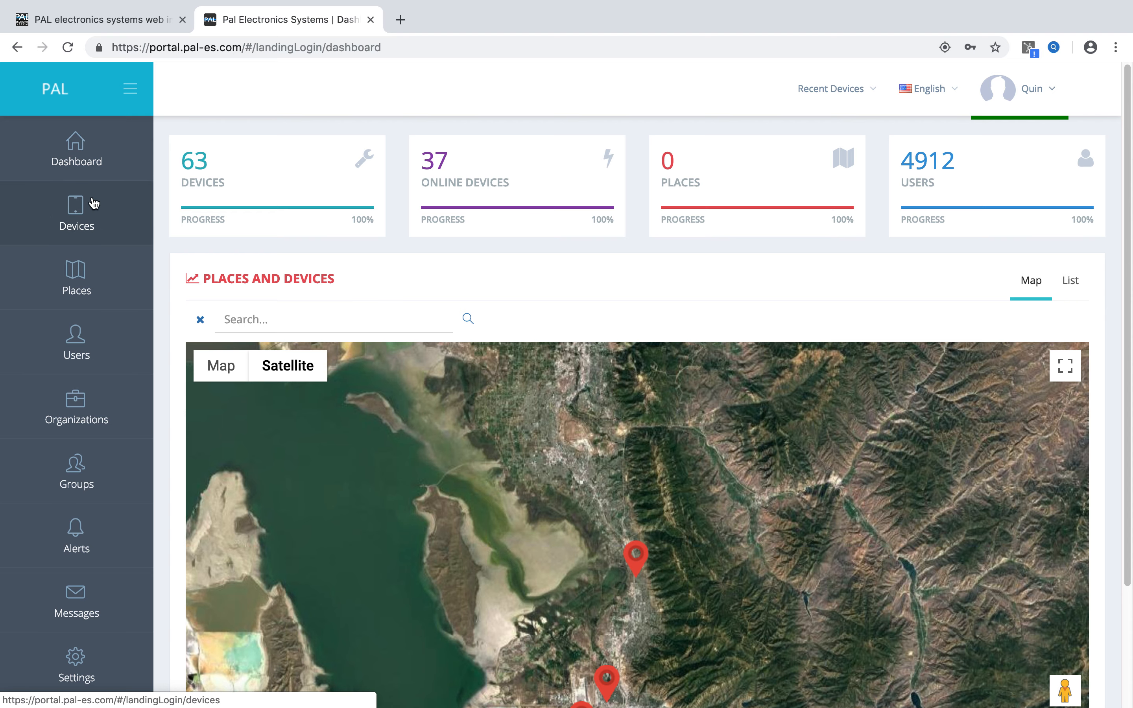
pyautogui.click(89, 211)
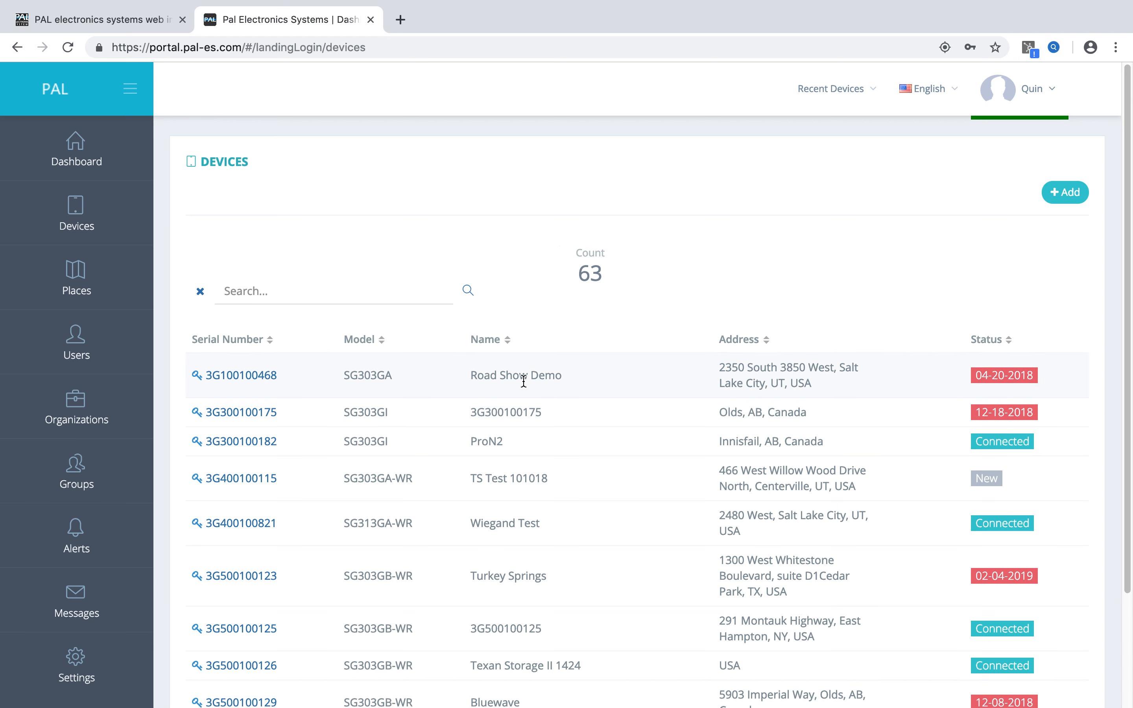
pyautogui.click(264, 290)
pyautogui.write('wiegan')
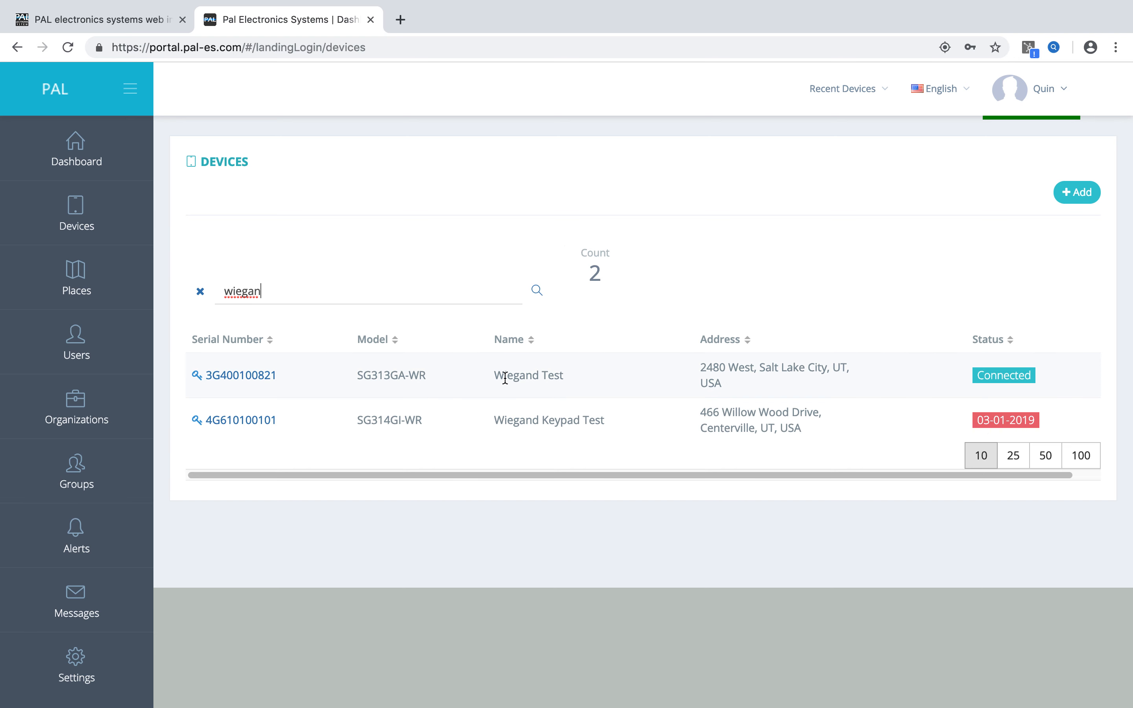
pyautogui.write('d')
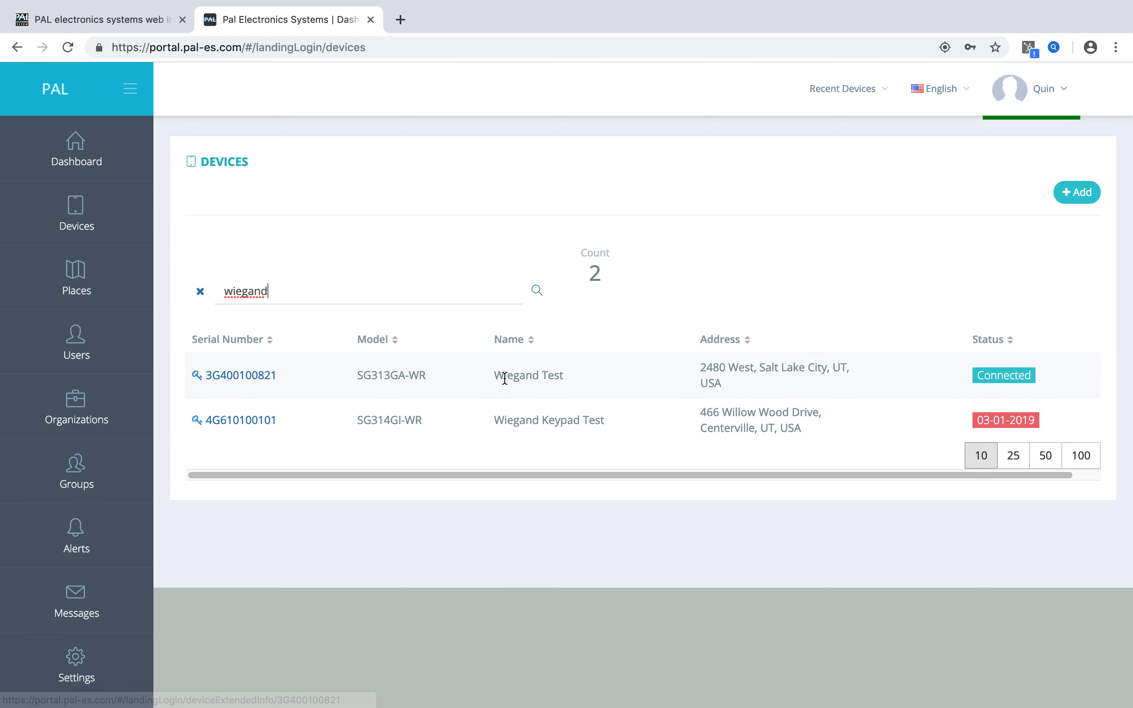
pyautogui.click(234, 381)
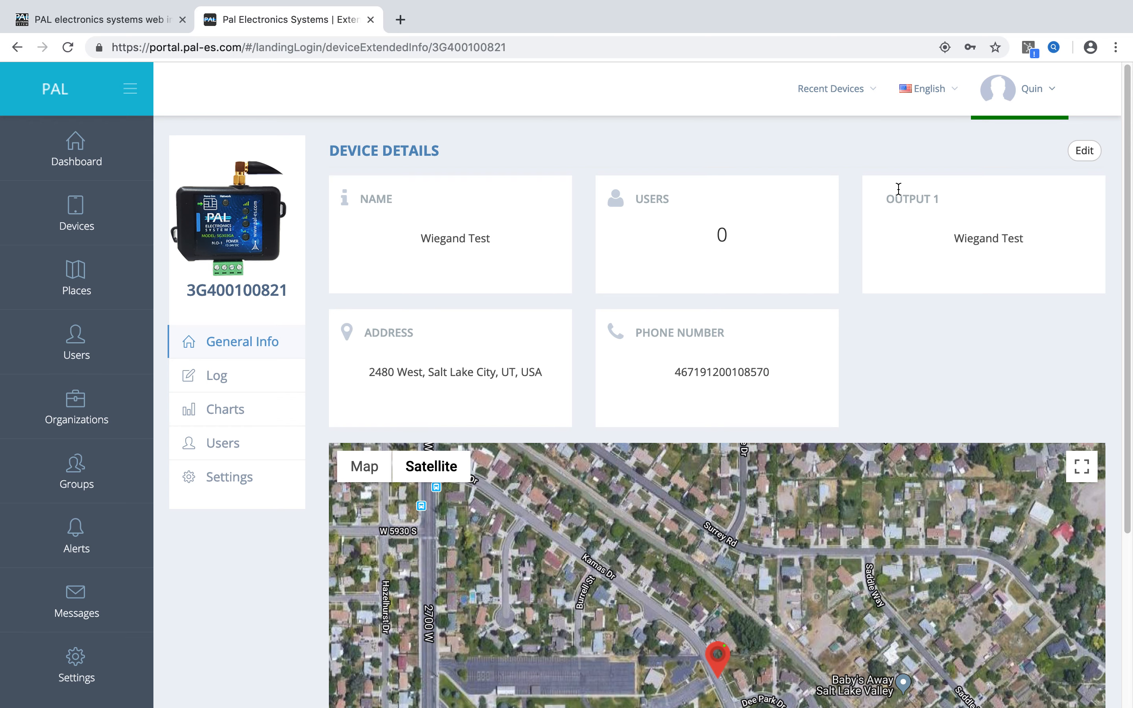
# Try adding "New" to the end of the device name, remove it again, and save the device details.
pyautogui.click(1082, 155)
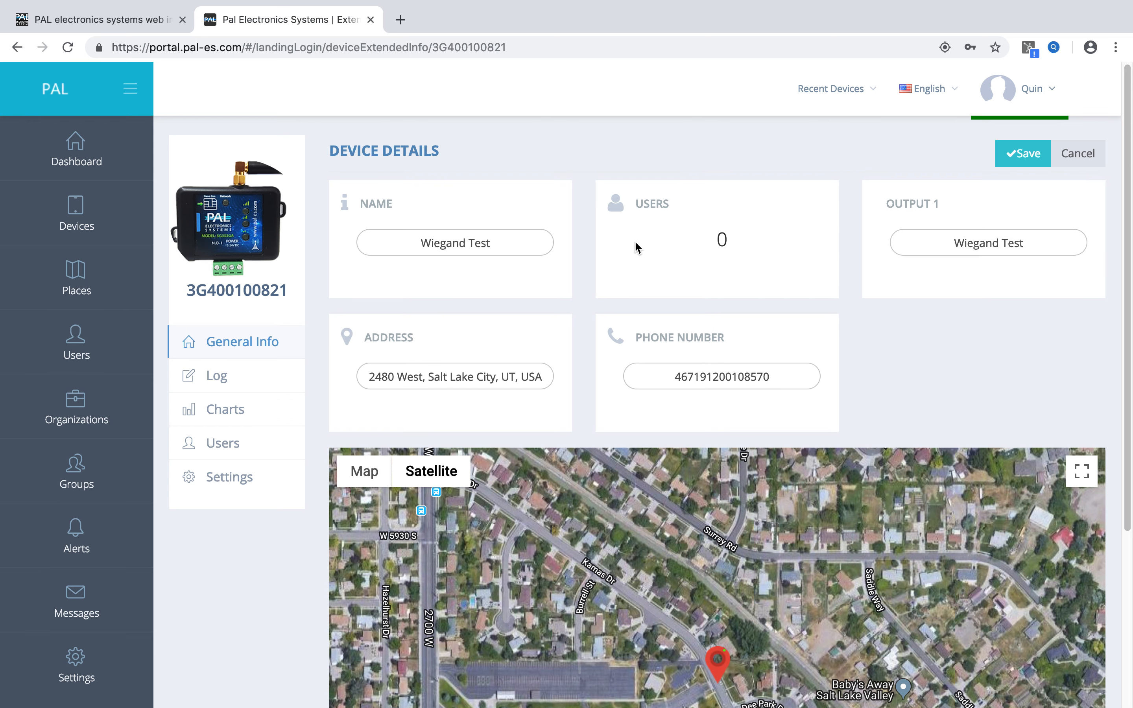
pyautogui.moveTo(508, 243); pyautogui.dragTo(414, 243)
pyautogui.click(505, 242)
pyautogui.write('New')
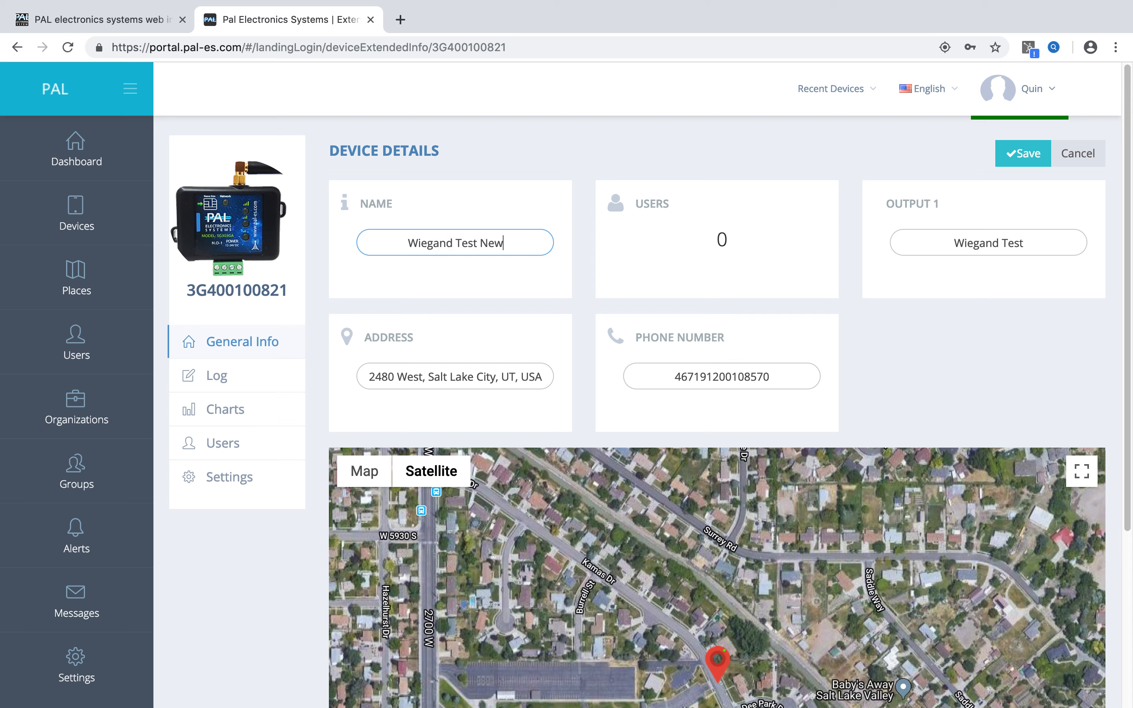
pyautogui.press('BackSpace')
pyautogui.press('BackSpace')
pyautogui.press('BackSpace')
pyautogui.press('BackSpace')
pyautogui.click(1021, 153)
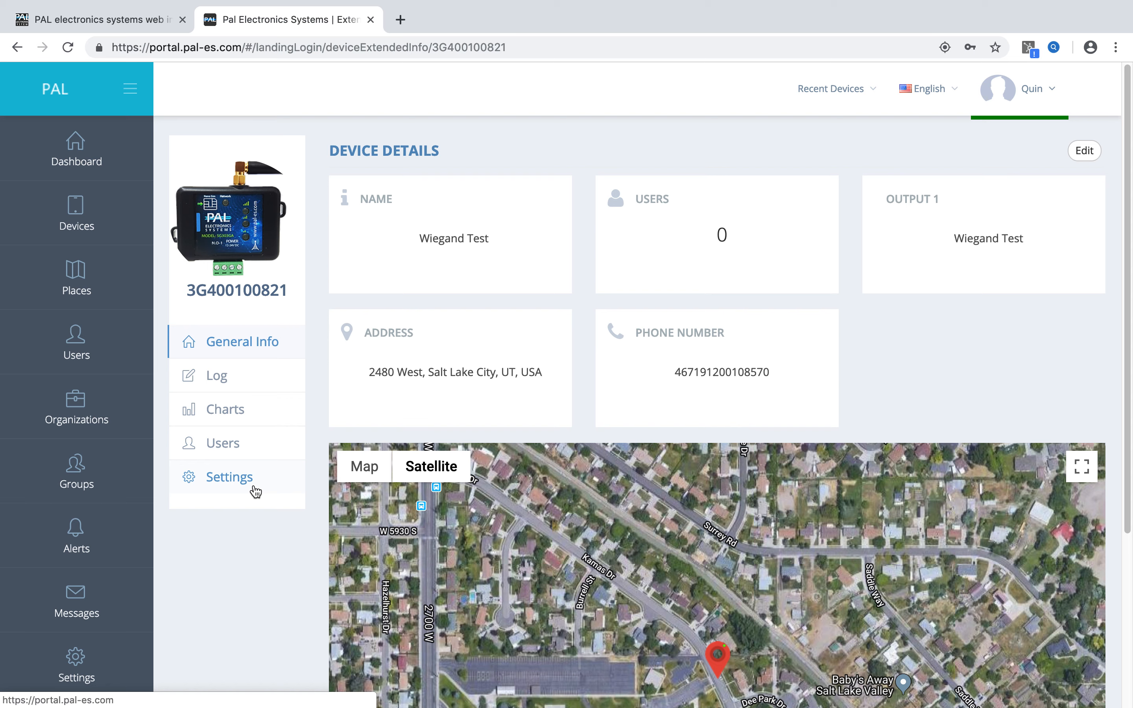
# Open the device's operation log and examine its filter options, including the From Date and To Date fields.
pyautogui.click(228, 383)
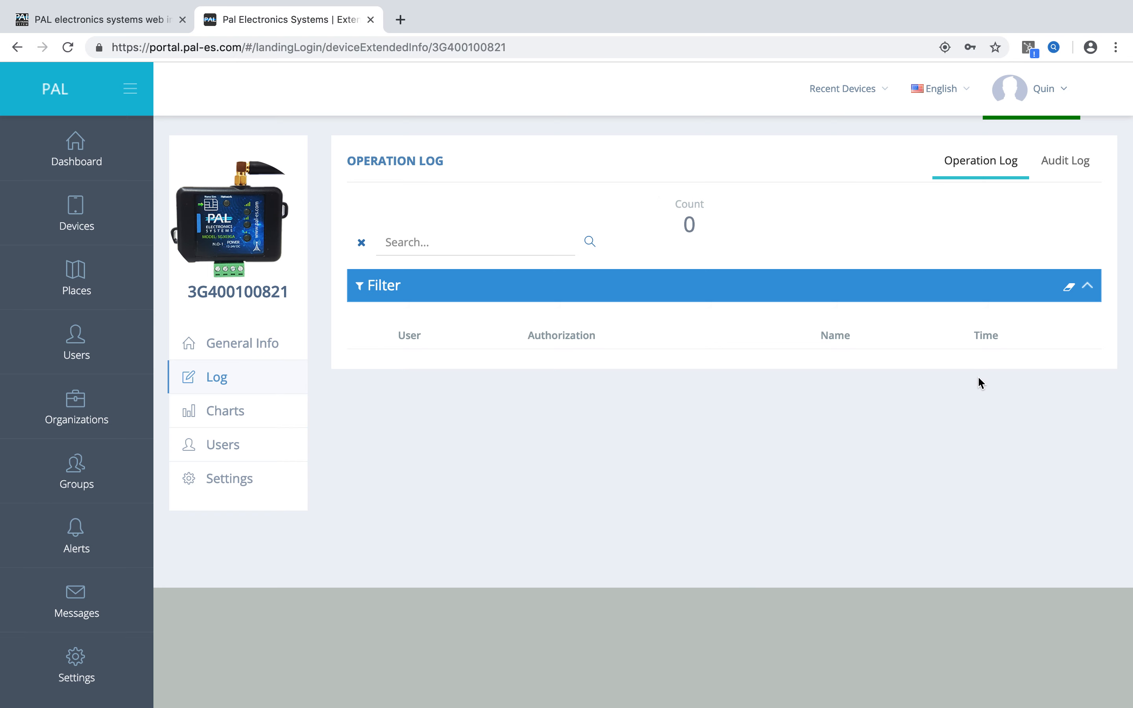
pyautogui.click(1087, 285)
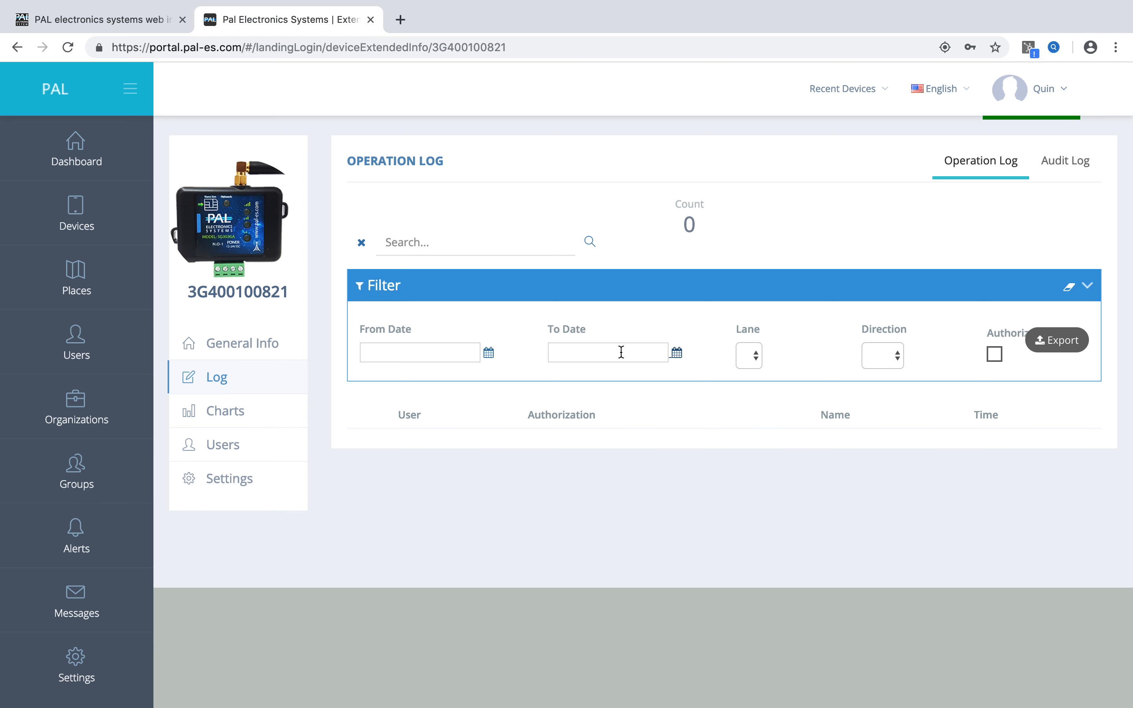
pyautogui.click(429, 347)
pyautogui.click(571, 354)
pyautogui.click(1086, 286)
# Search the operation log by a user's first name, clear the search, and view the audit log.
pyautogui.click(455, 247)
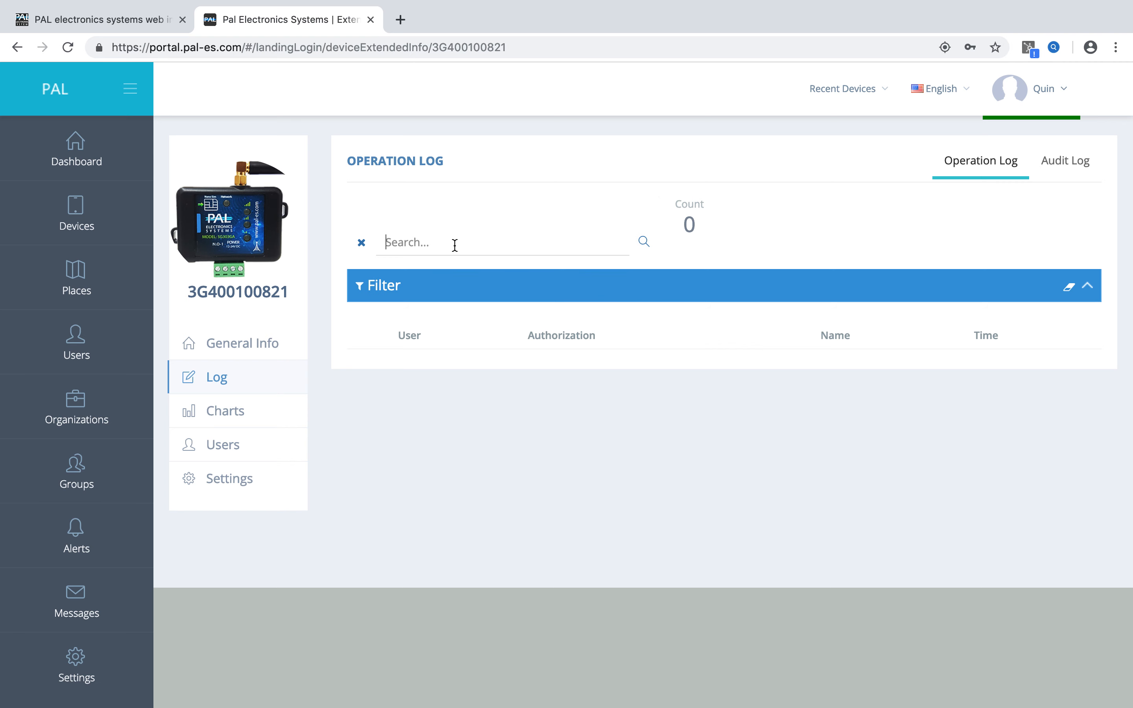
pyautogui.write('quin')
pyautogui.press('BackSpace')
pyautogui.press('BackSpace')
pyautogui.press('BackSpace')
pyautogui.press('BackSpace')
pyautogui.click(1063, 161)
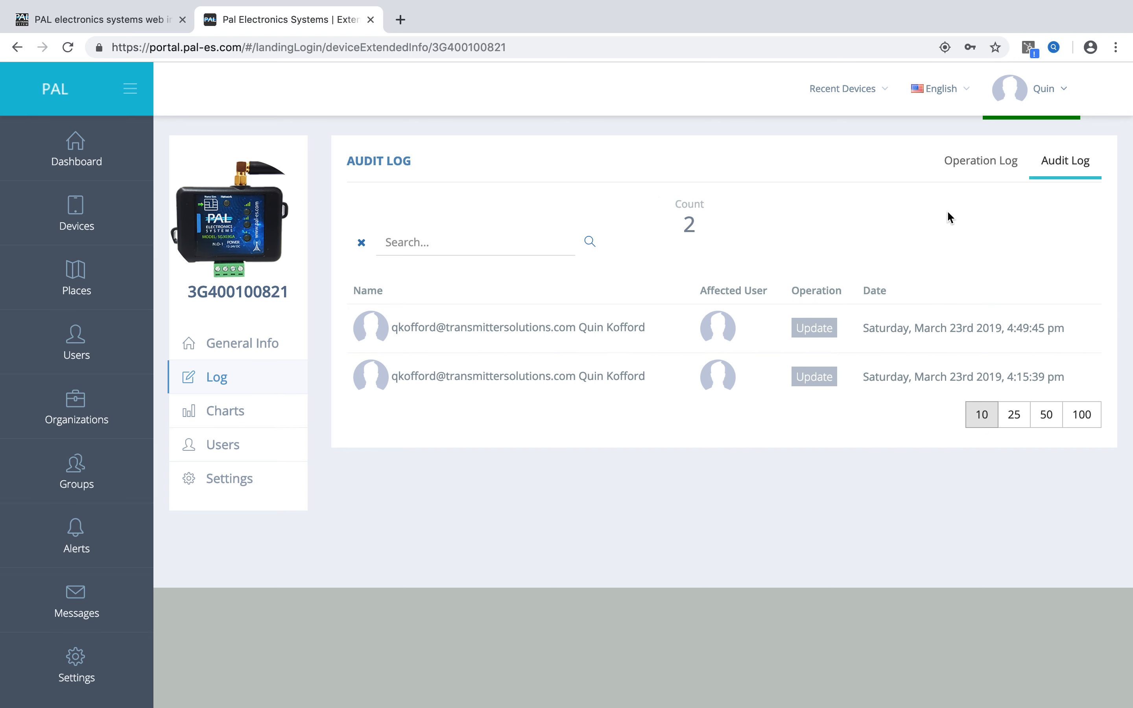
pyautogui.click(980, 168)
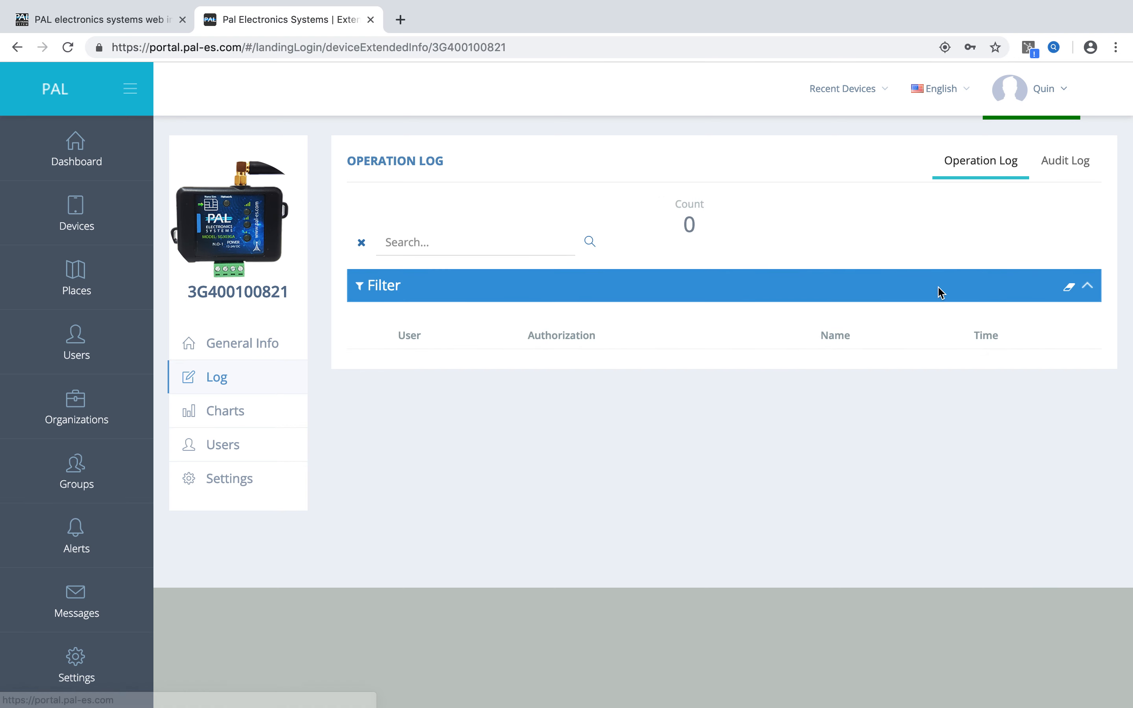
# Start adding a new user to the device and enter the user's first and last name.
pyautogui.click(258, 442)
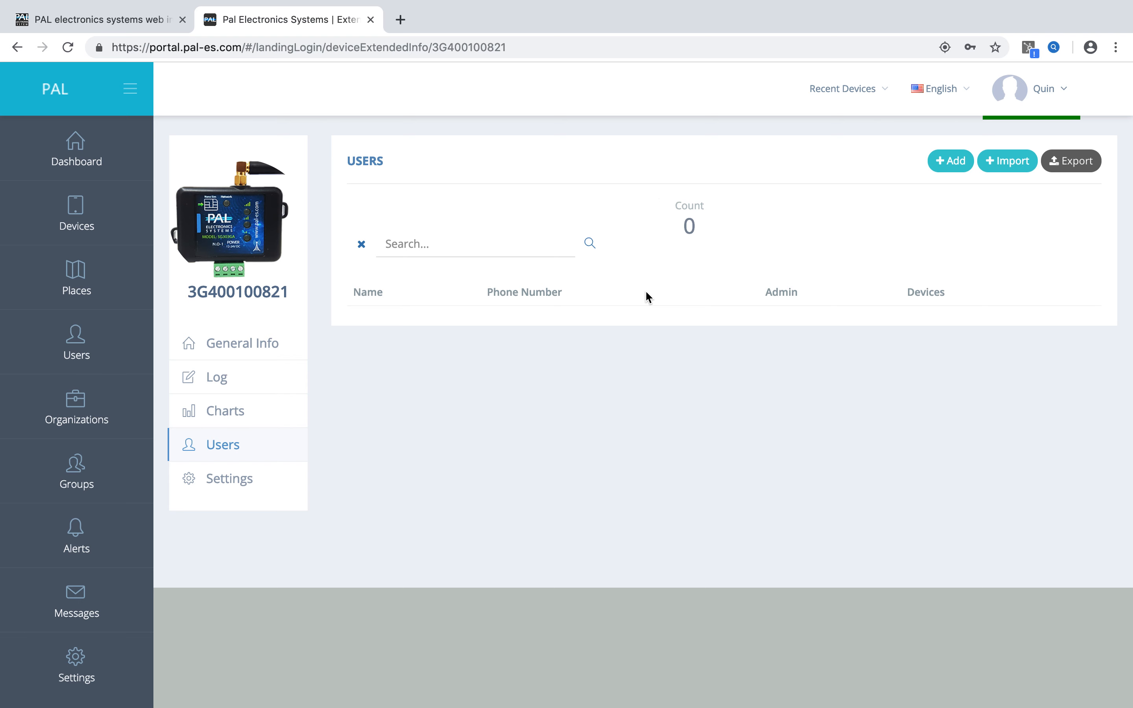
pyautogui.click(954, 162)
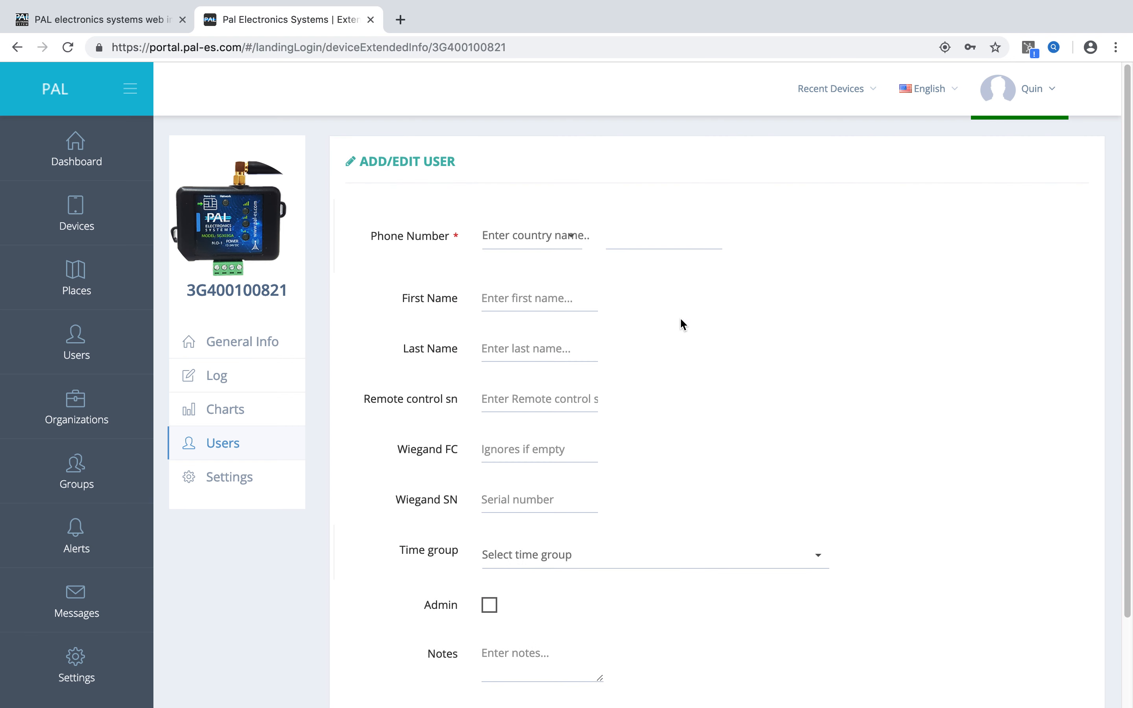
pyautogui.click(551, 295)
pyautogui.press('Tab')
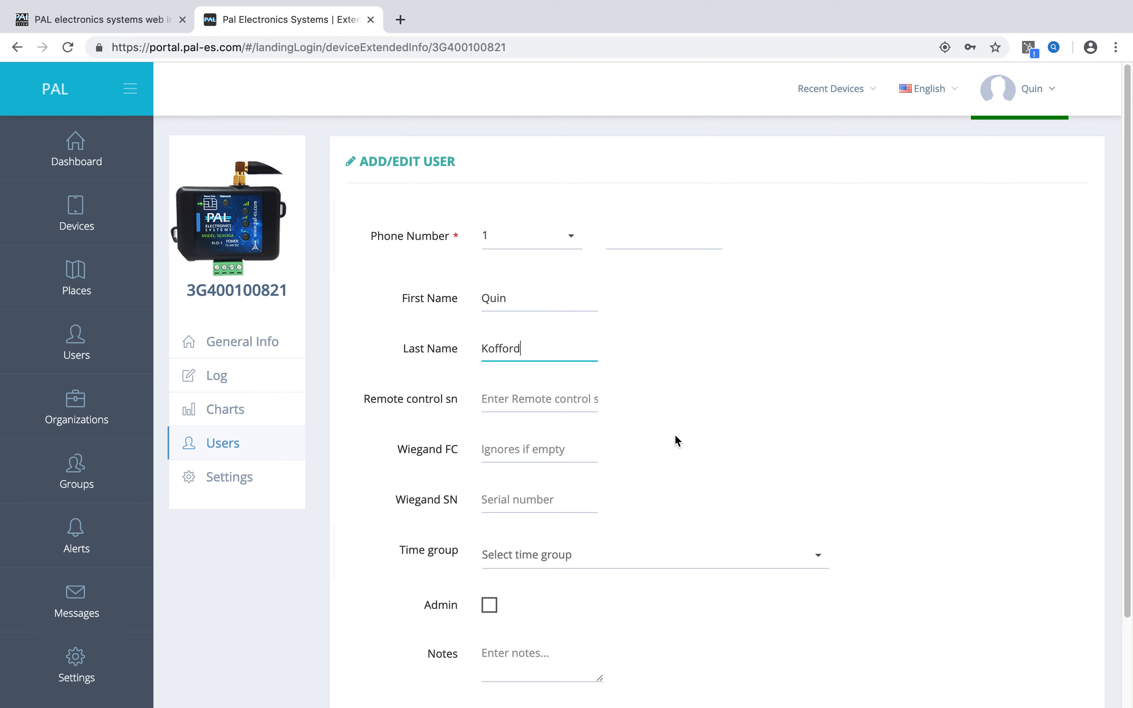
# Enter the user's Wiegand serial number and assign the time group first (692).
pyautogui.click(490, 445)
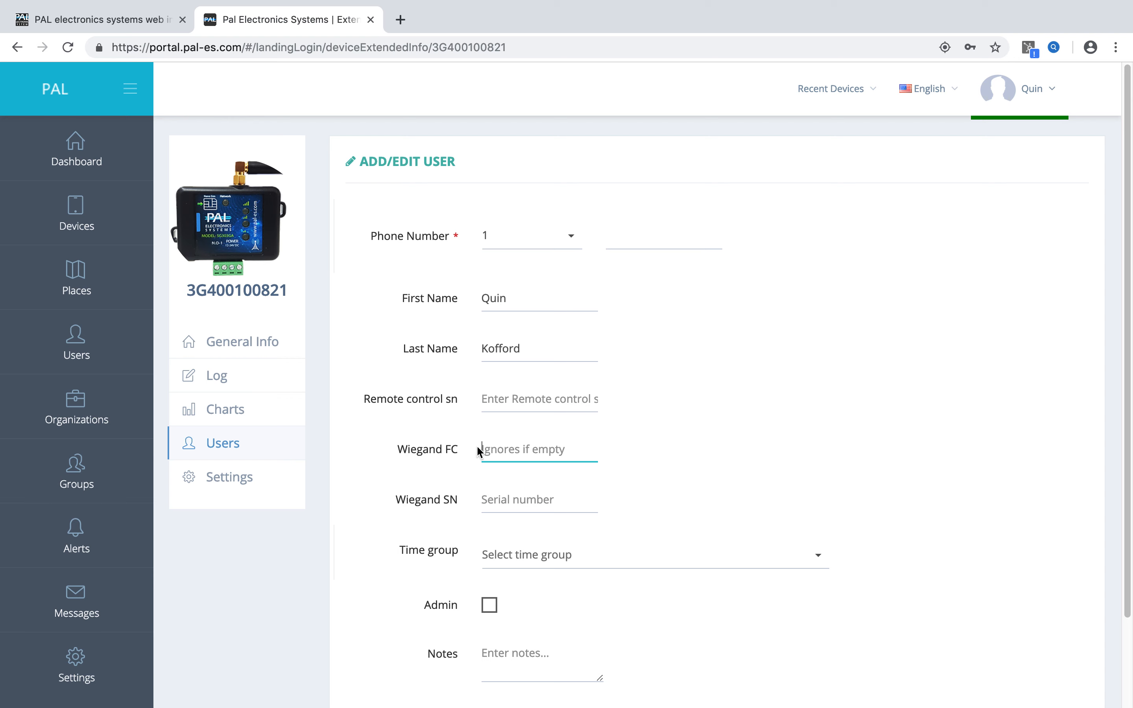
pyautogui.click(542, 495)
pyautogui.write('12345')
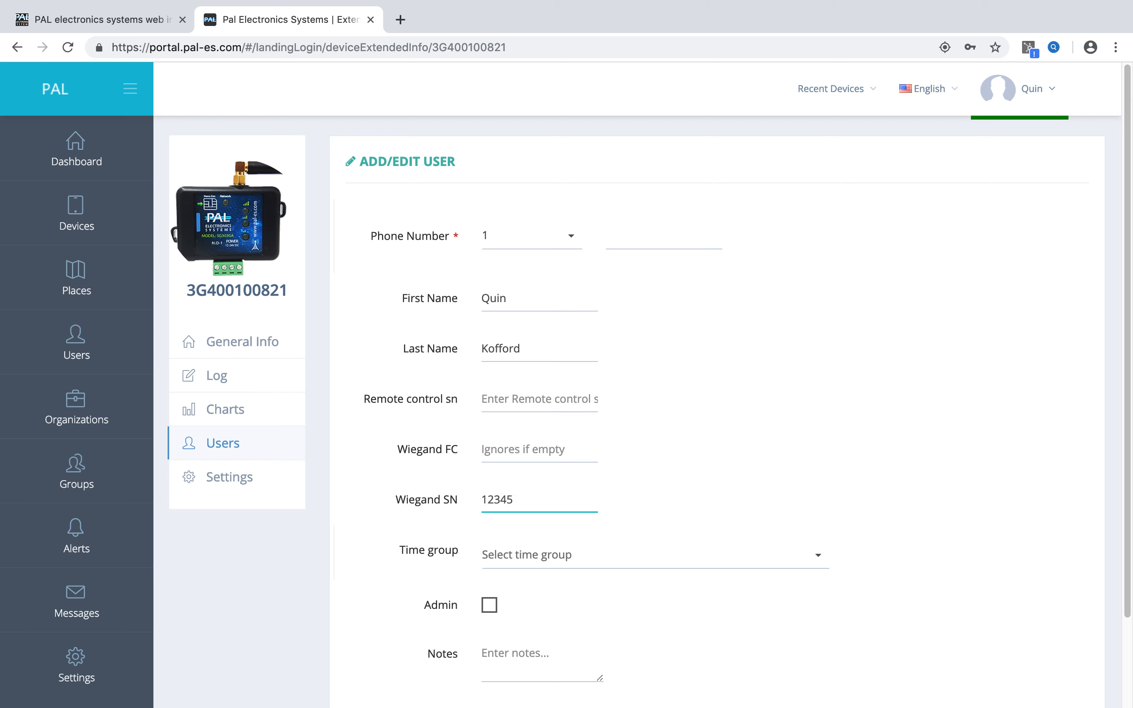
pyautogui.click(844, 399)
pyautogui.click(822, 559)
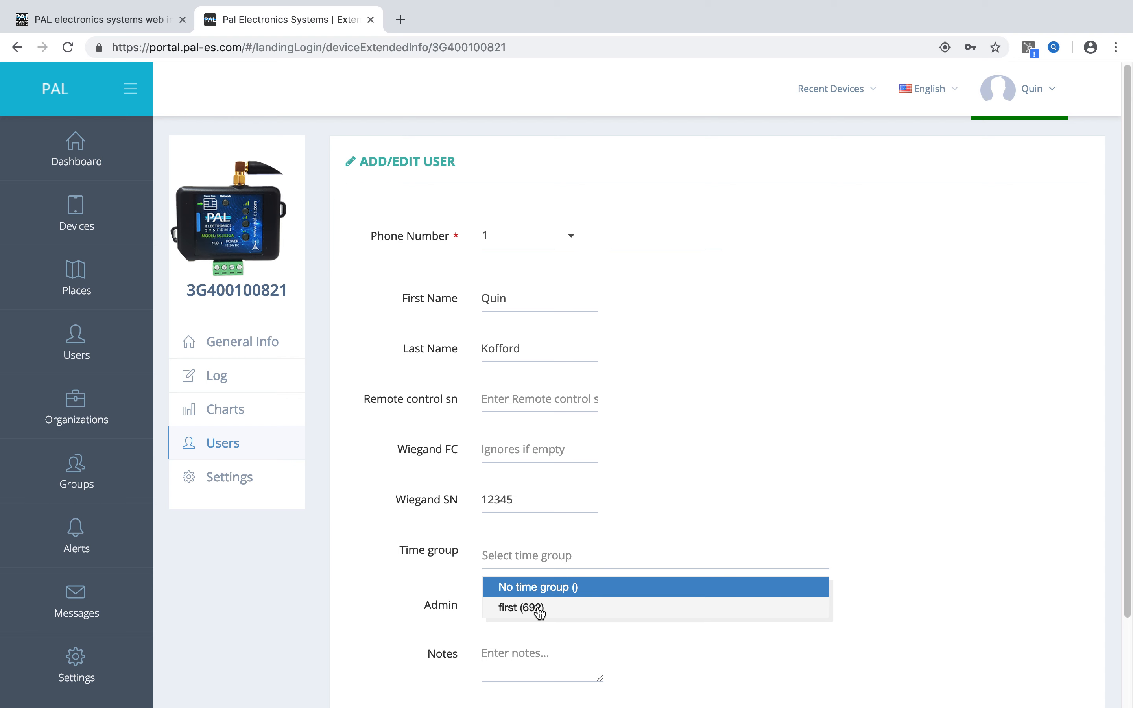
pyautogui.click(551, 606)
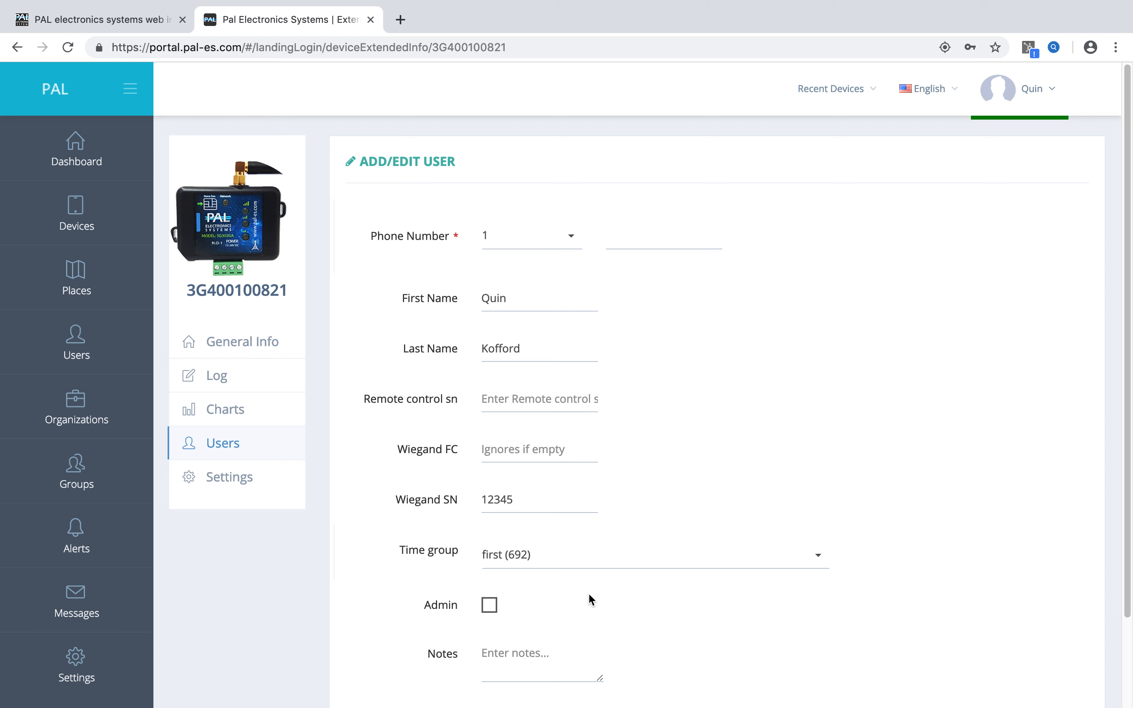
# Grant the new user Admin rights and review the device permissions that come with them.
pyautogui.click(489, 607)
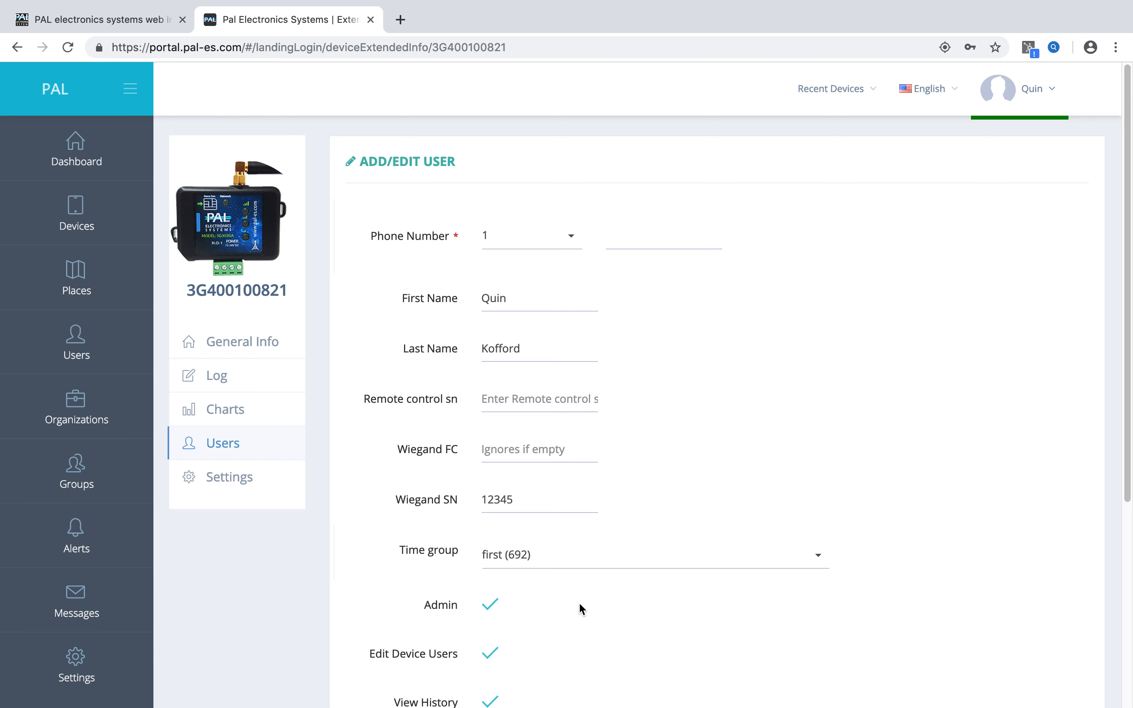
pyautogui.scroll(-6, 630, 592)
pyautogui.scroll(6, 529, 425)
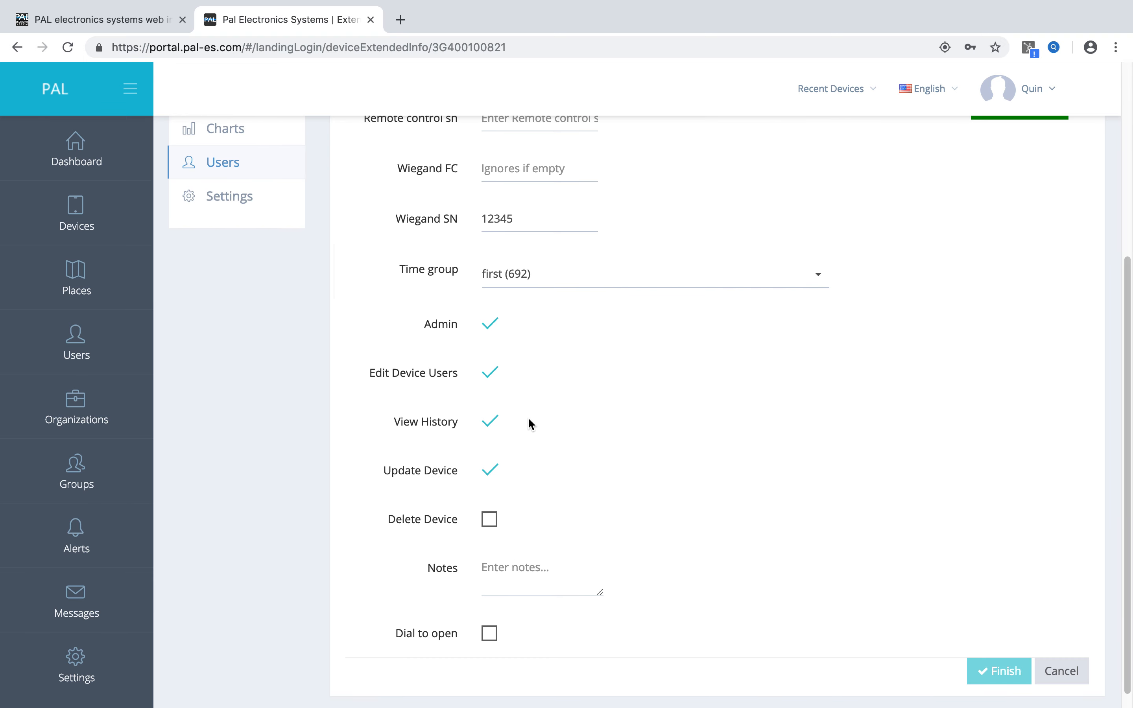
# Review the device permissions and remove the Admin rights from the new user.
pyautogui.scroll(-5, 578, 553)
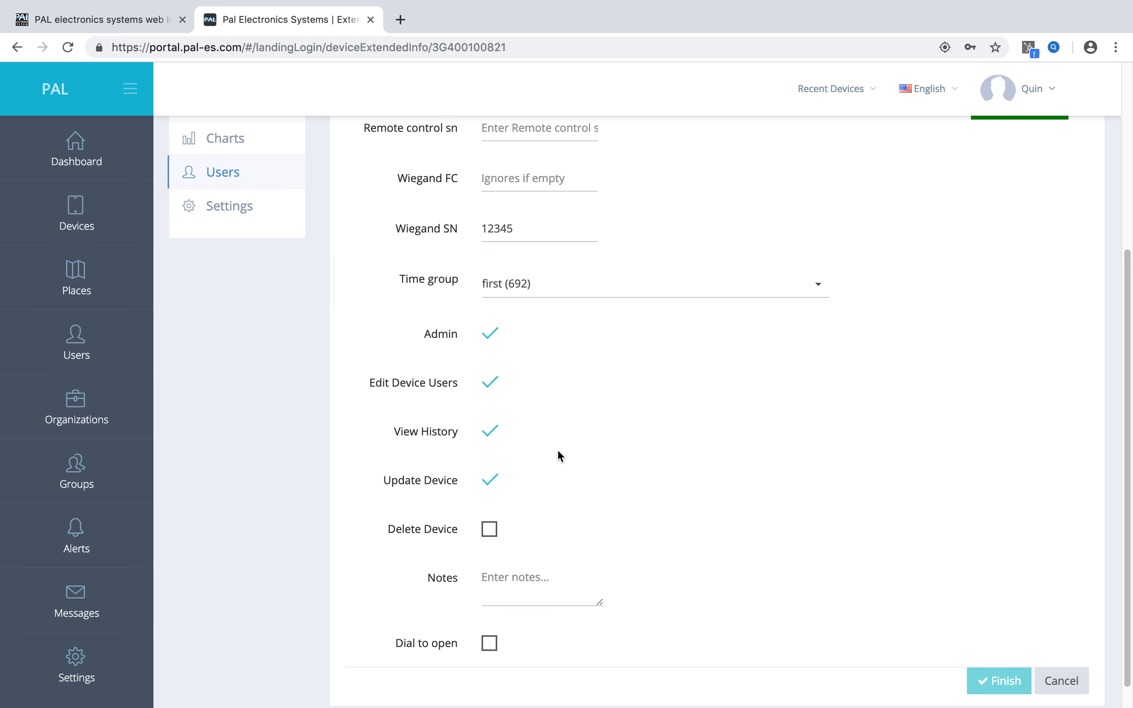
pyautogui.scroll(-1, 585, 487)
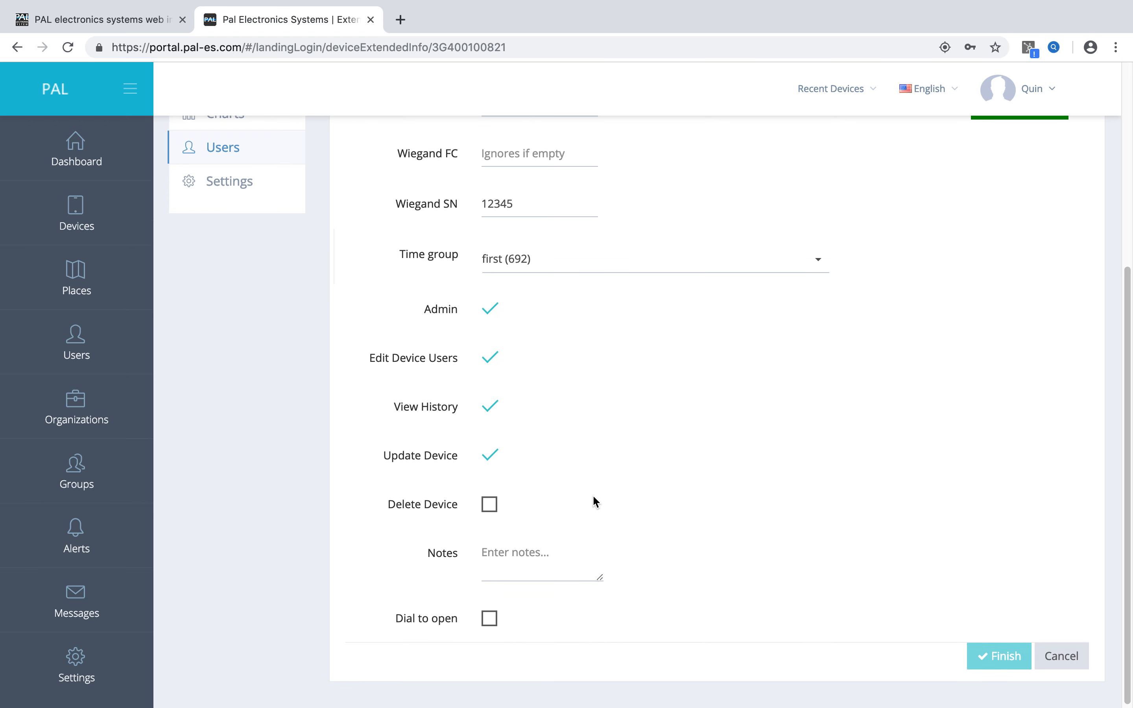
pyautogui.scroll(10, 594, 497)
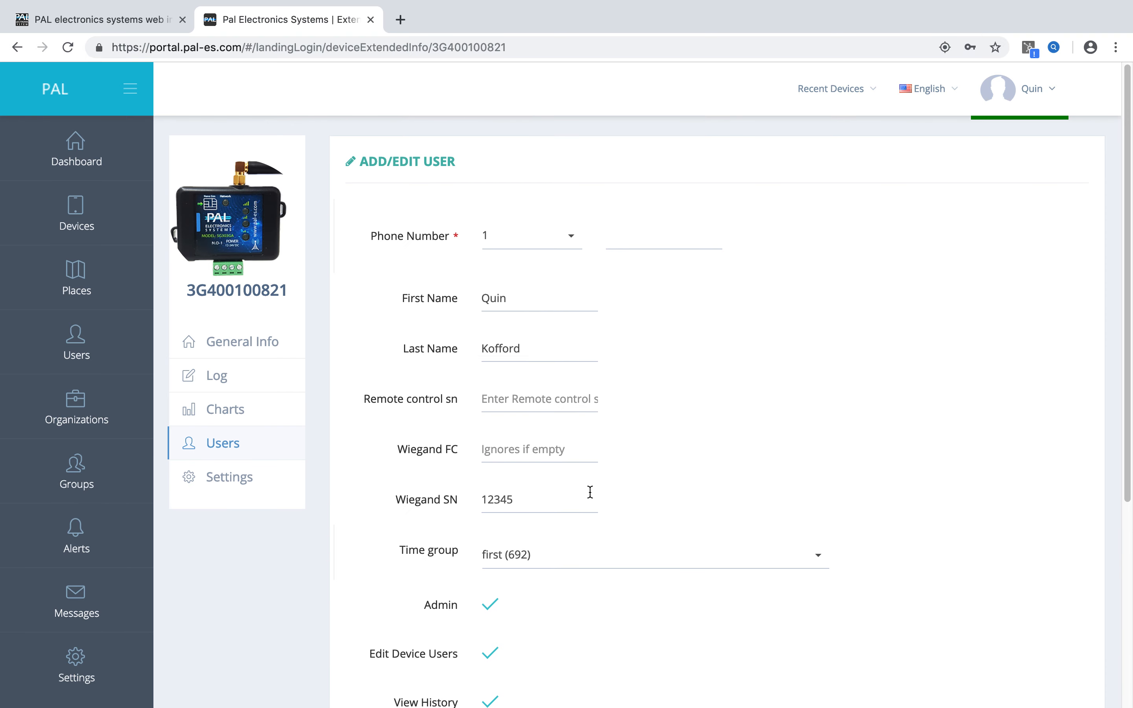
pyautogui.scroll(-5, 590, 491)
pyautogui.click(489, 491)
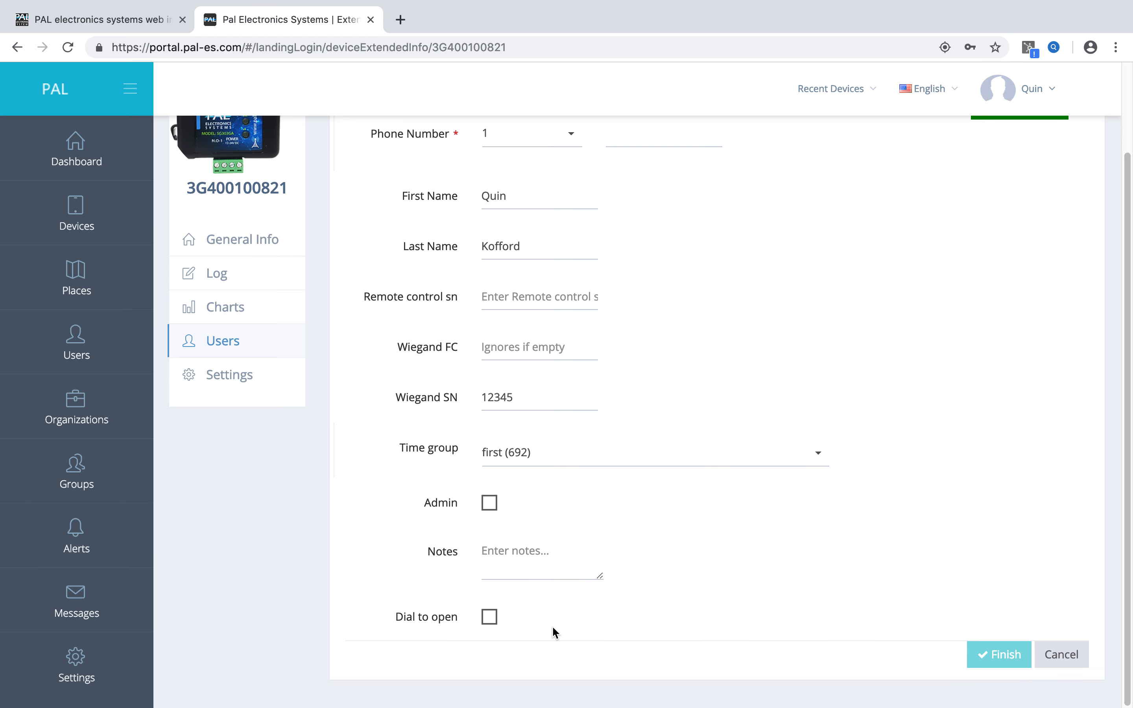
pyautogui.scroll(3, 548, 534)
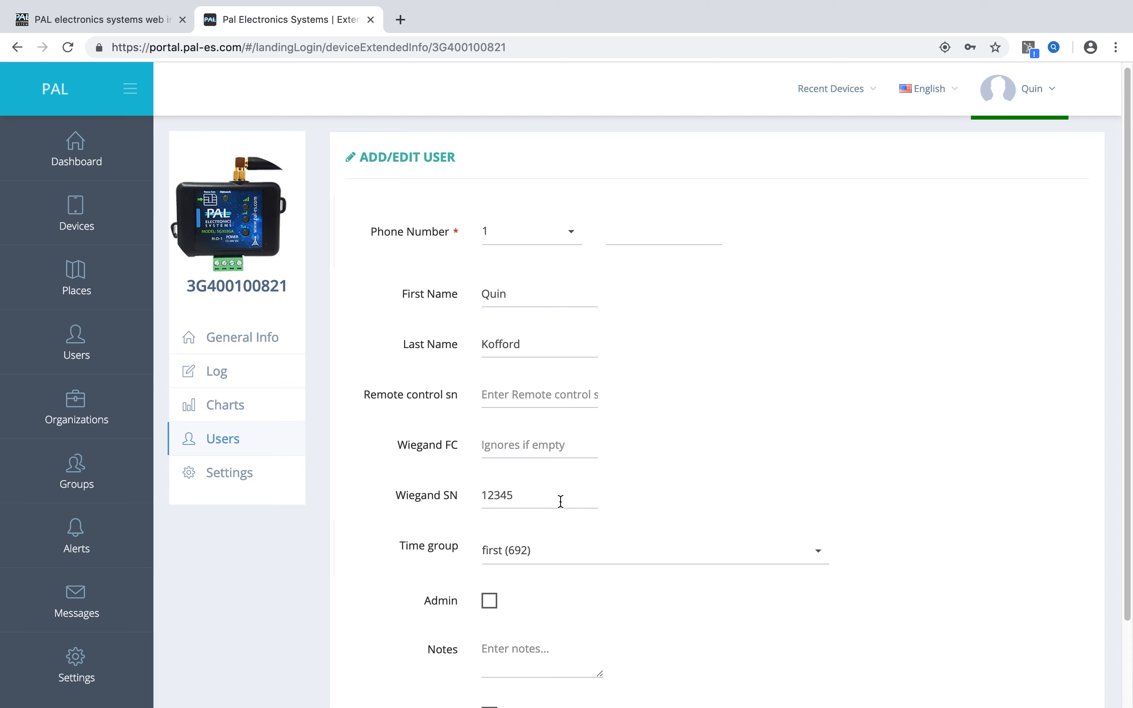
# Enter the new user's phone number, keeping country code 1.
pyautogui.moveTo(534, 499); pyautogui.dragTo(478, 501)
pyautogui.click(751, 388)
pyautogui.click(643, 232)
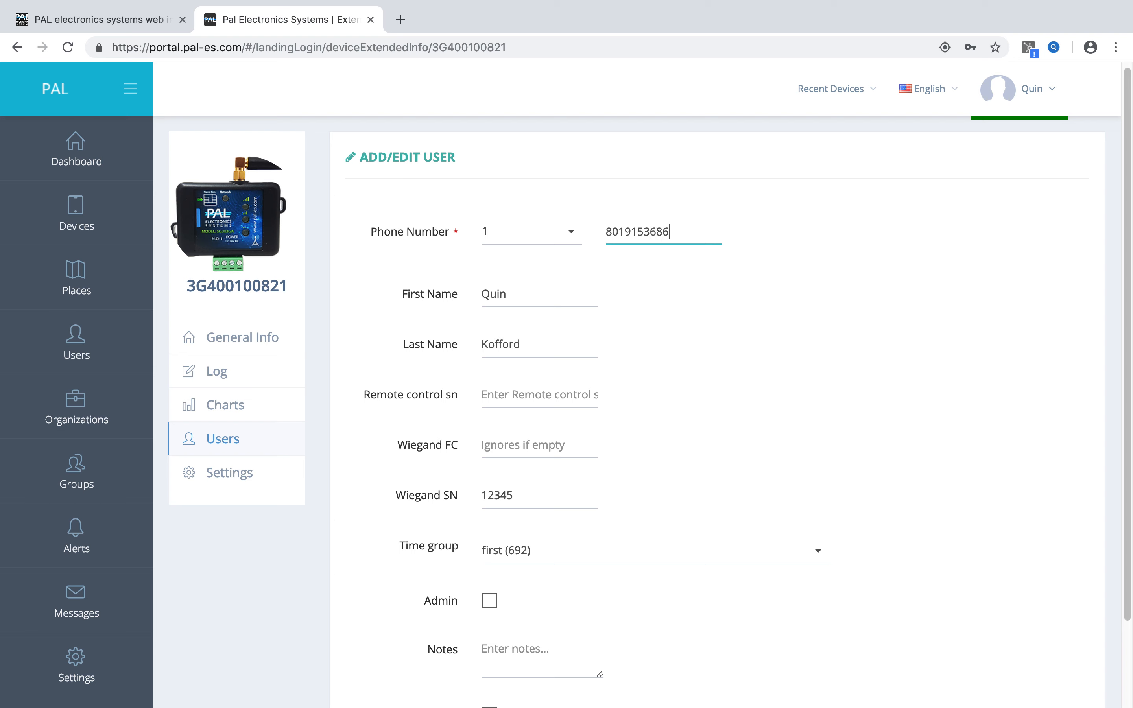
pyautogui.click(939, 306)
# Review the phone number, the Wiegand serial number and the remaining options in the new user form.
pyautogui.moveTo(670, 231); pyautogui.dragTo(598, 231)
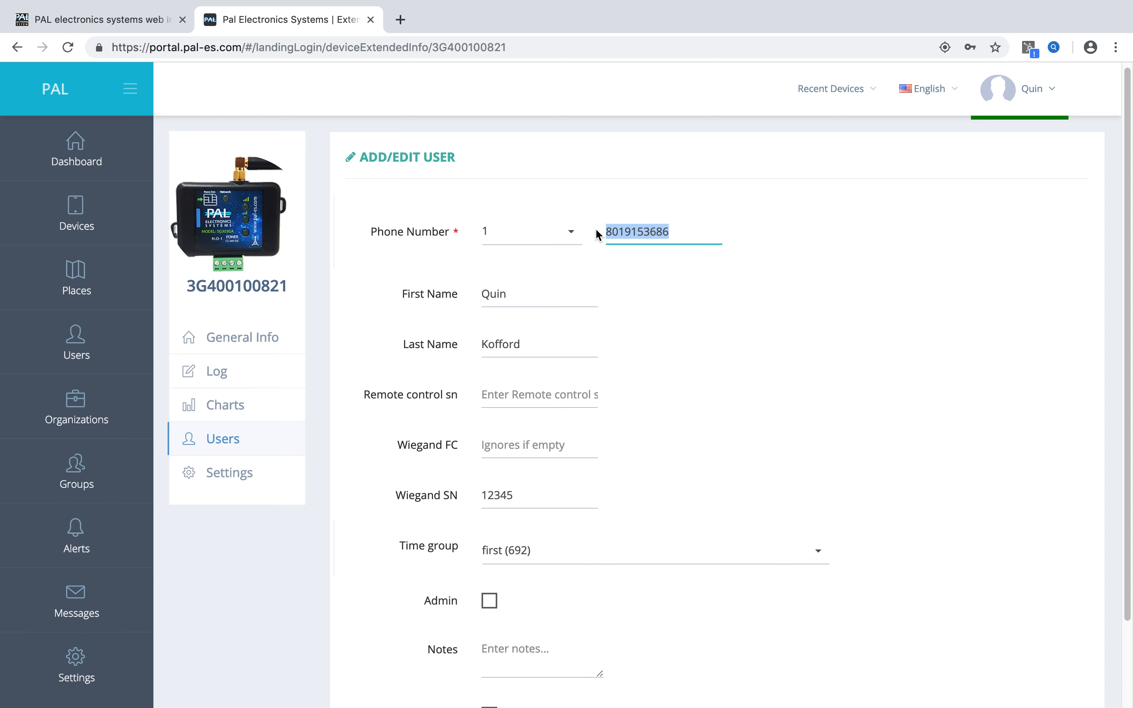
pyautogui.click(780, 352)
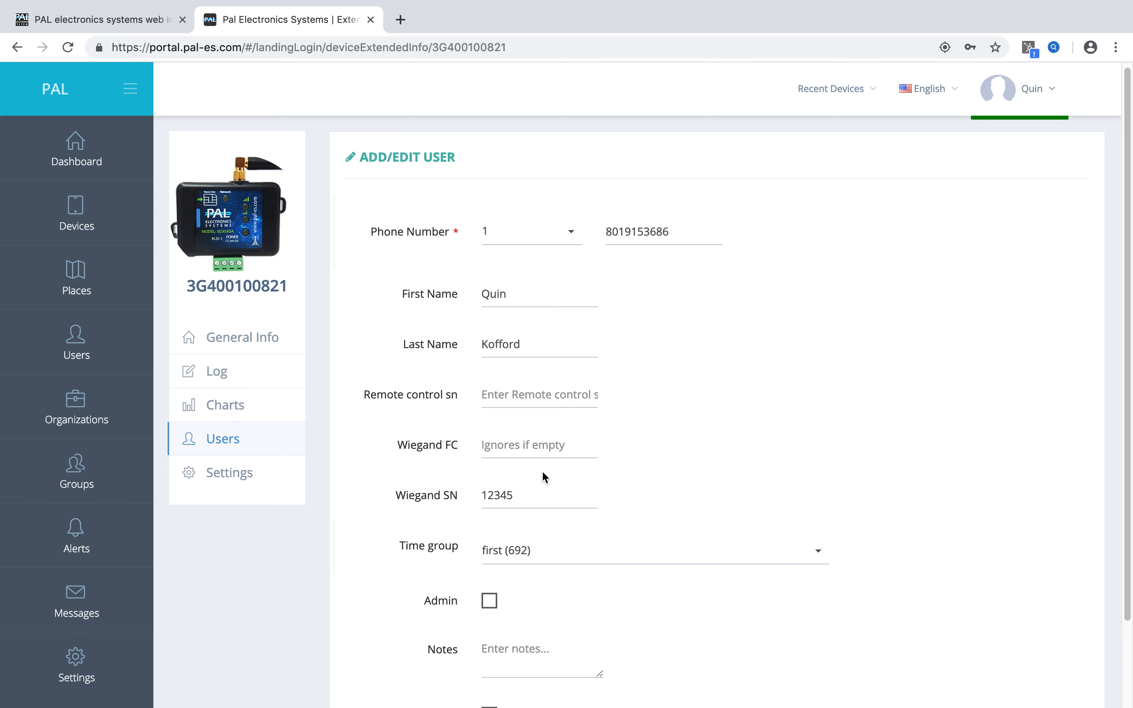
pyautogui.moveTo(531, 491); pyautogui.dragTo(480, 491)
pyautogui.moveTo(685, 231); pyautogui.dragTo(597, 222)
pyautogui.click(670, 410)
pyautogui.scroll(-1, 754, 518)
pyautogui.scroll(-2, 758, 524)
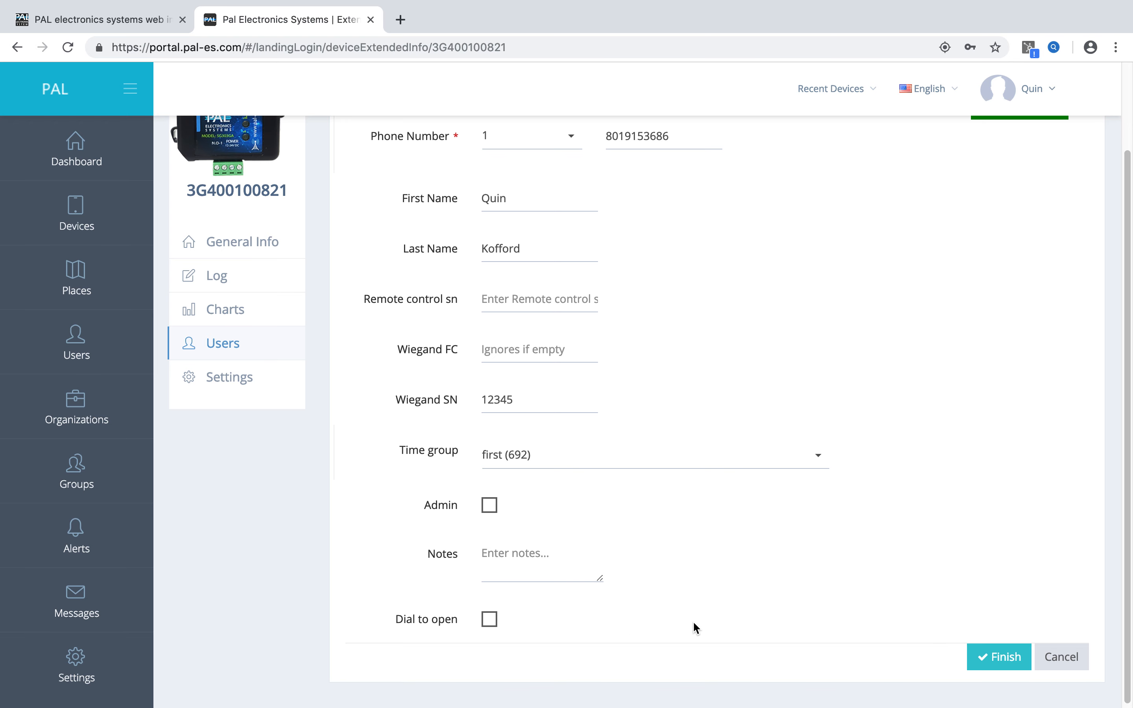
# Clear the phone number, review the rest of the form and cancel adding the user.
pyautogui.scroll(3, 824, 403)
pyautogui.moveTo(679, 236); pyautogui.dragTo(604, 235)
pyautogui.press('BackSpace')
pyautogui.press('Tab')
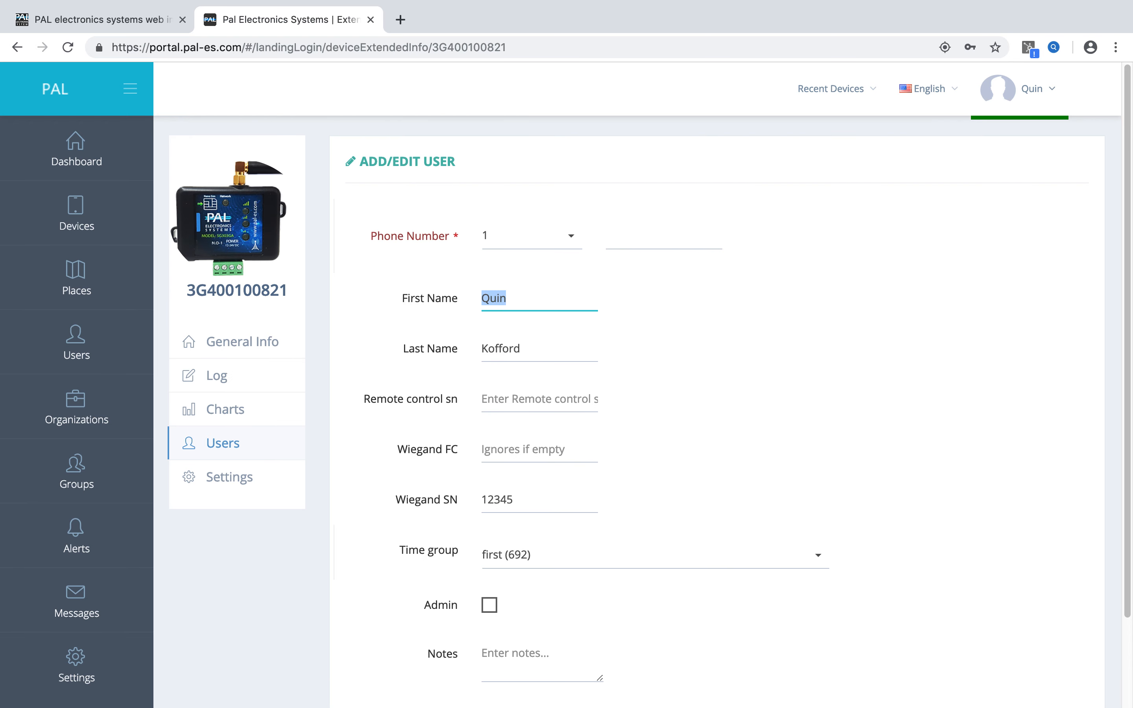
pyautogui.click(943, 321)
pyautogui.scroll(-3, 931, 407)
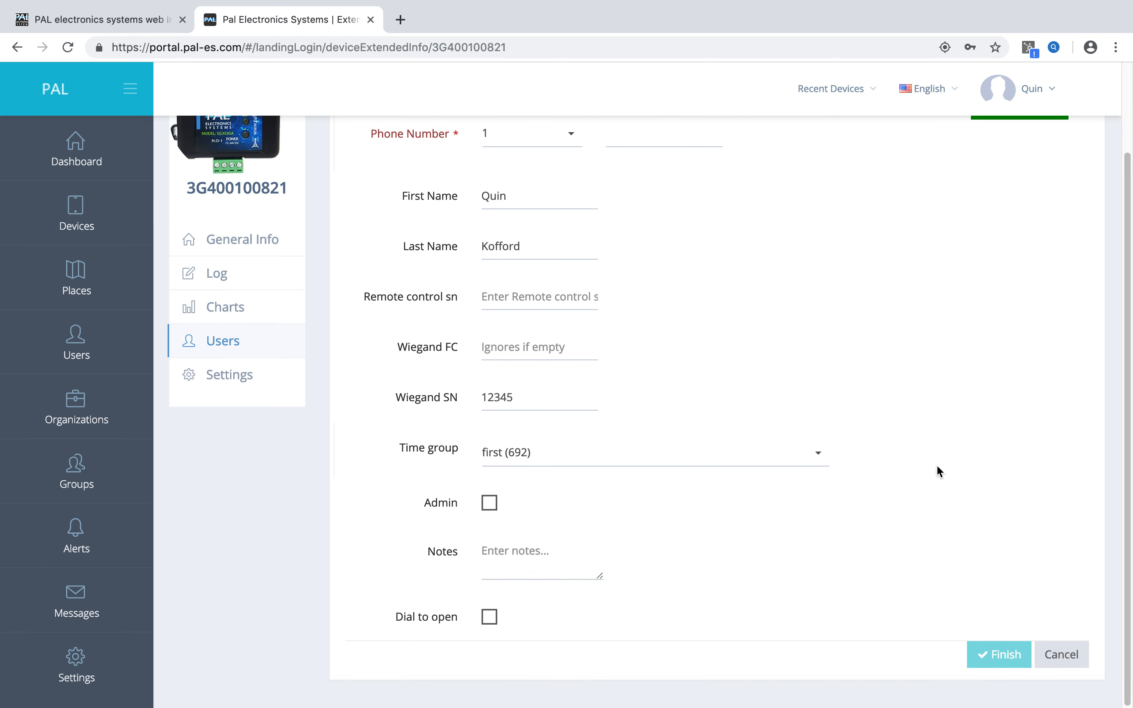
pyautogui.scroll(3, 725, 459)
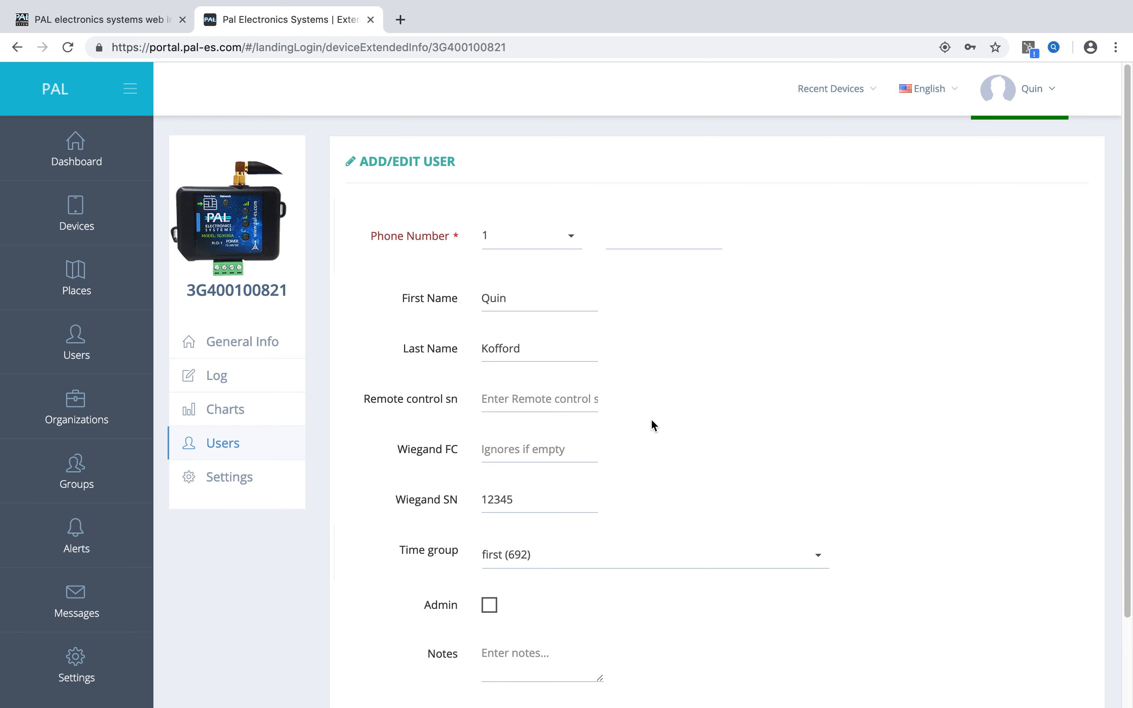
pyautogui.scroll(-3, 655, 424)
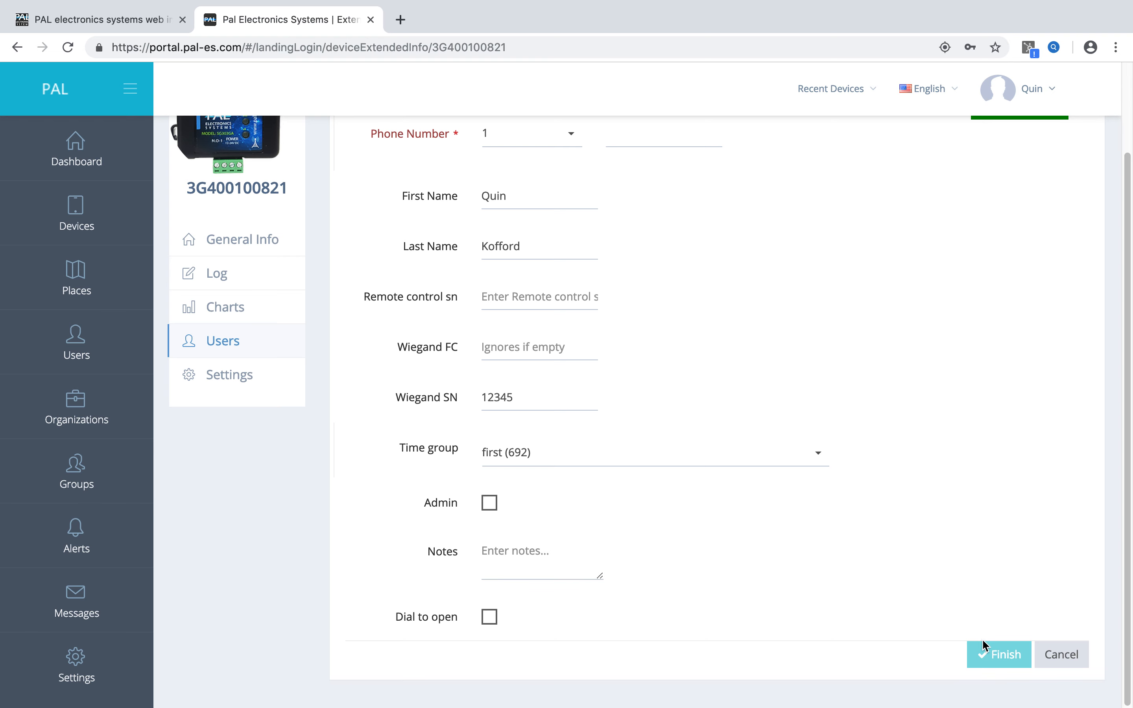
pyautogui.scroll(3, 880, 526)
pyautogui.scroll(-3, 918, 543)
pyautogui.click(1045, 653)
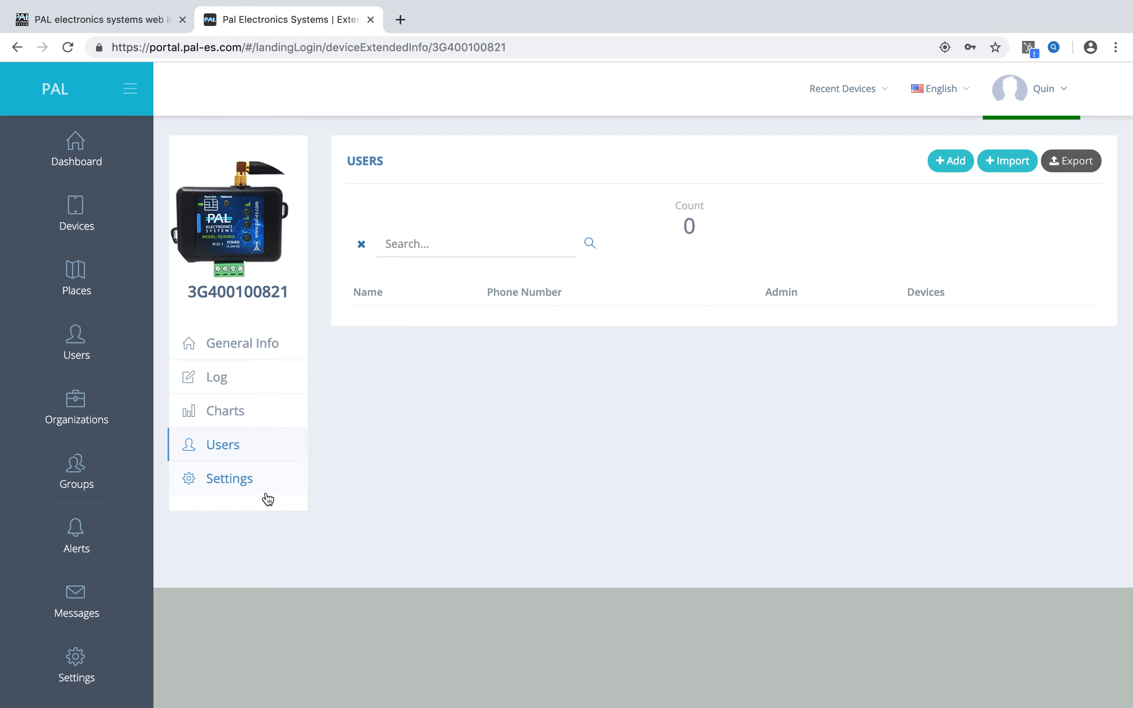
# Start a new time group named Employee in the device's time group settings.
pyautogui.click(250, 487)
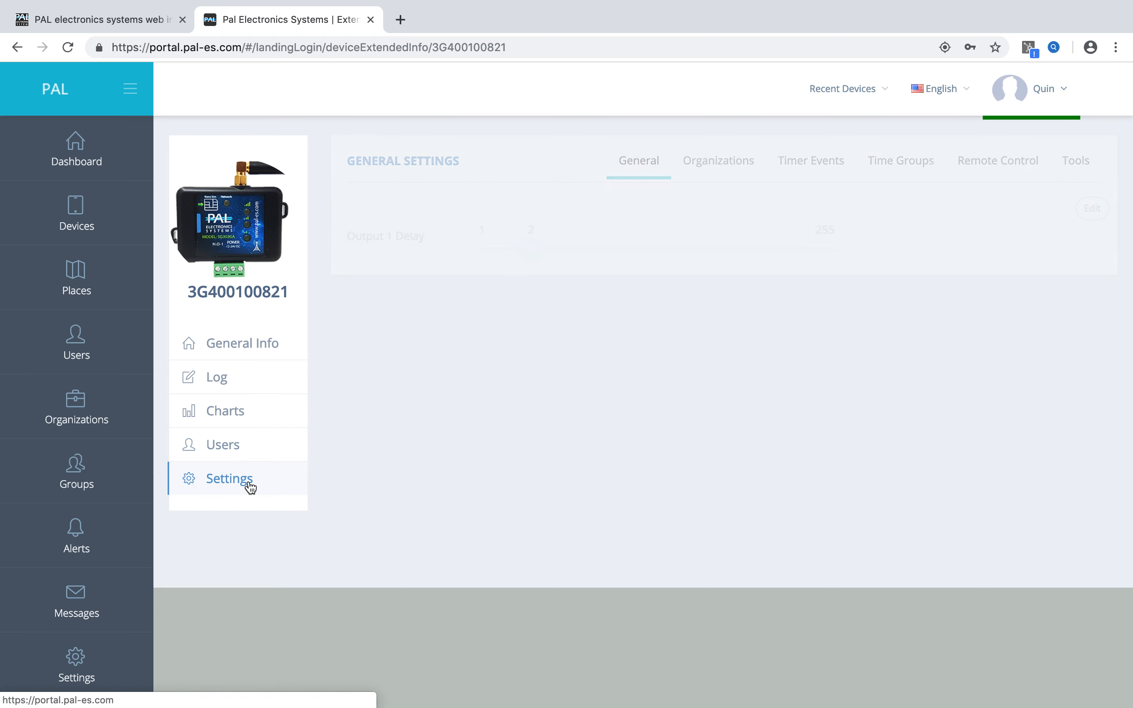
pyautogui.click(889, 172)
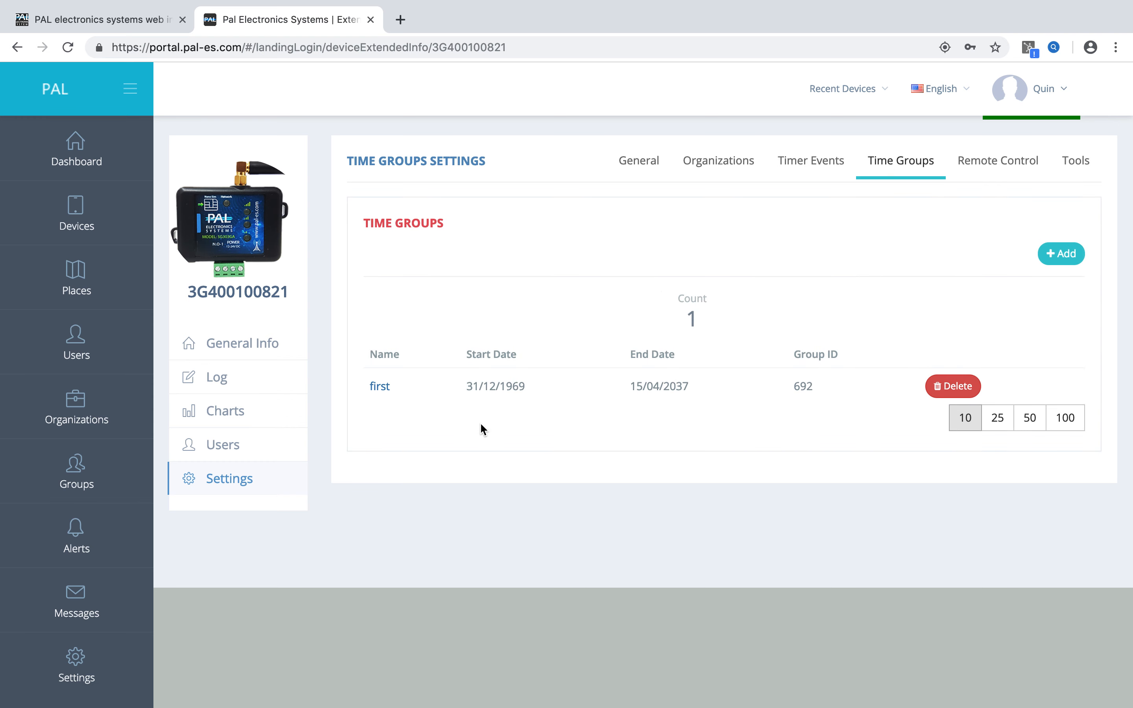
pyautogui.click(1054, 259)
pyautogui.click(465, 314)
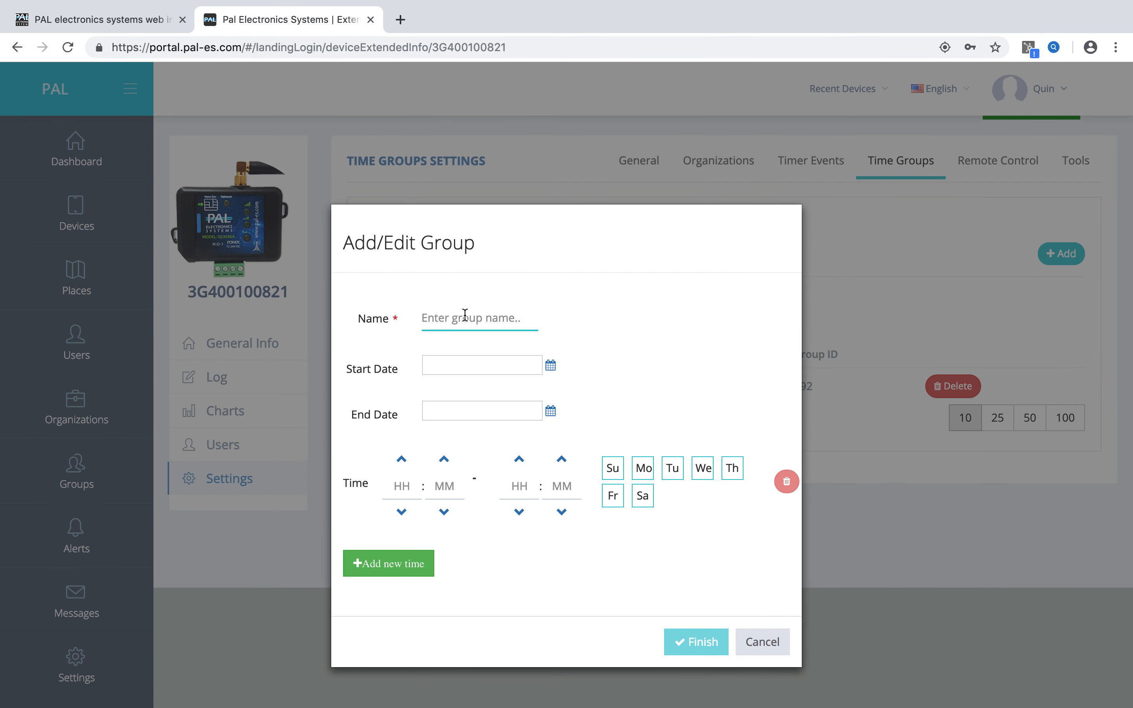
pyautogui.write('Emplo')
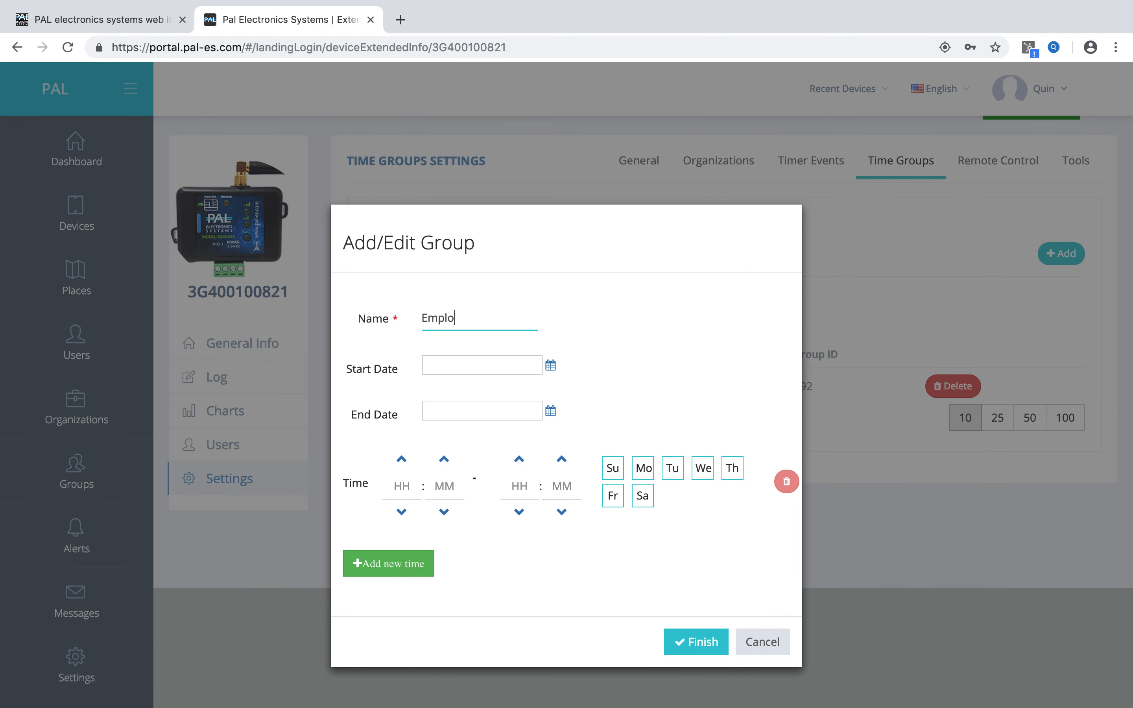
pyautogui.write('yee')
# Set the start time of the Employee group's first time period to 09:00.
pyautogui.click(403, 460)
pyautogui.click(402, 459)
pyautogui.click(402, 460)
pyautogui.click(402, 460)
pyautogui.click(402, 459)
pyautogui.click(402, 460)
pyautogui.click(402, 459)
pyautogui.click(402, 460)
pyautogui.doubleClick(402, 460)
pyautogui.click(402, 459)
pyautogui.click(402, 459)
pyautogui.click(402, 459)
pyautogui.click(402, 459)
pyautogui.click(402, 459)
pyautogui.click(402, 460)
pyautogui.click(443, 460)
pyautogui.click(443, 461)
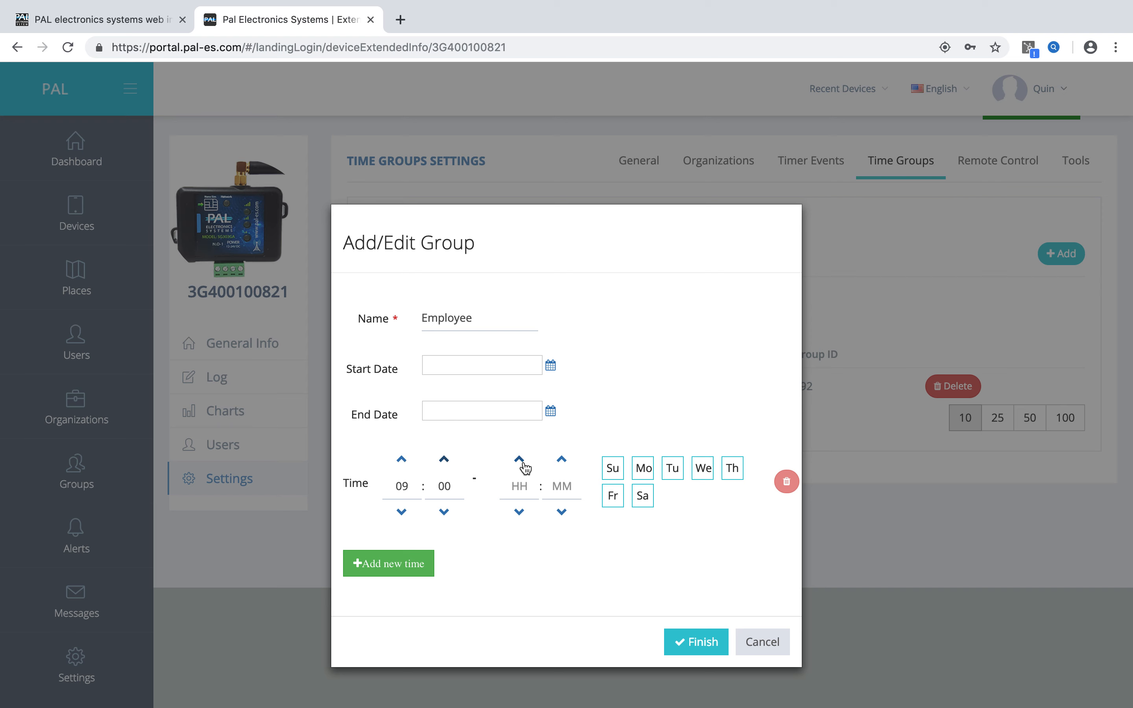
# Set the first time period's end to 11:00 and apply it to Monday through Friday.
pyautogui.click(520, 486)
pyautogui.write('09')
pyautogui.click(519, 460)
pyautogui.click(643, 468)
pyautogui.click(672, 468)
pyautogui.click(703, 470)
pyautogui.click(732, 468)
pyautogui.click(614, 497)
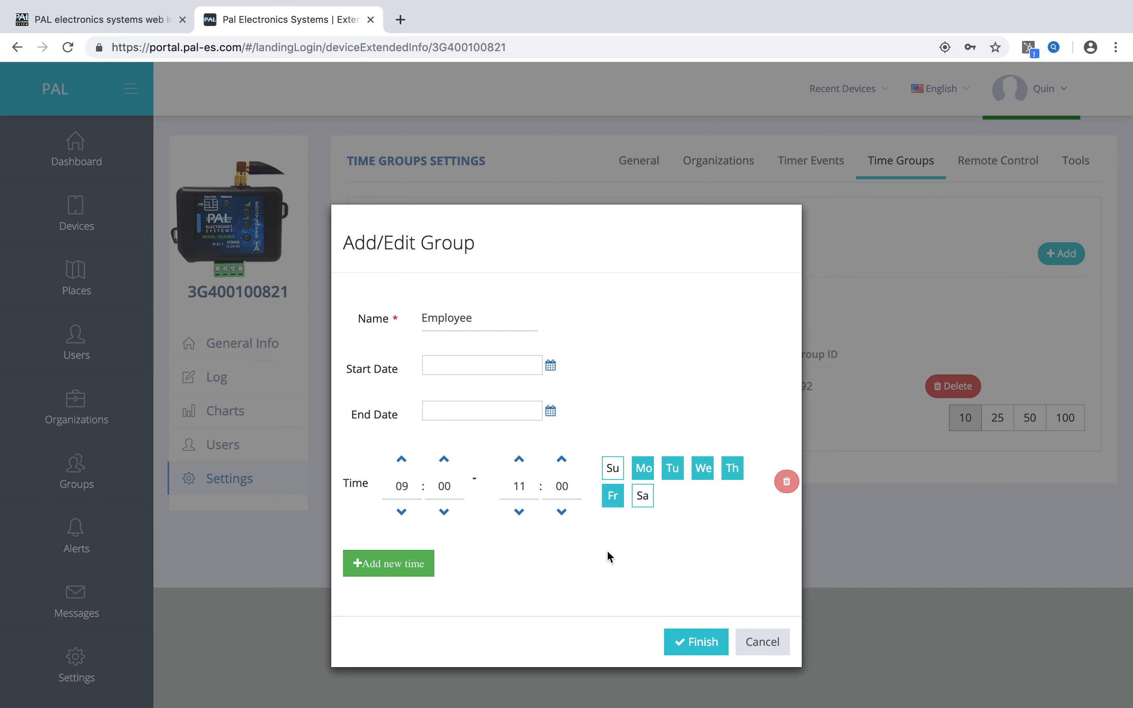
# Add a second time period for Sunday and Saturday that starts at 12:00.
pyautogui.click(407, 572)
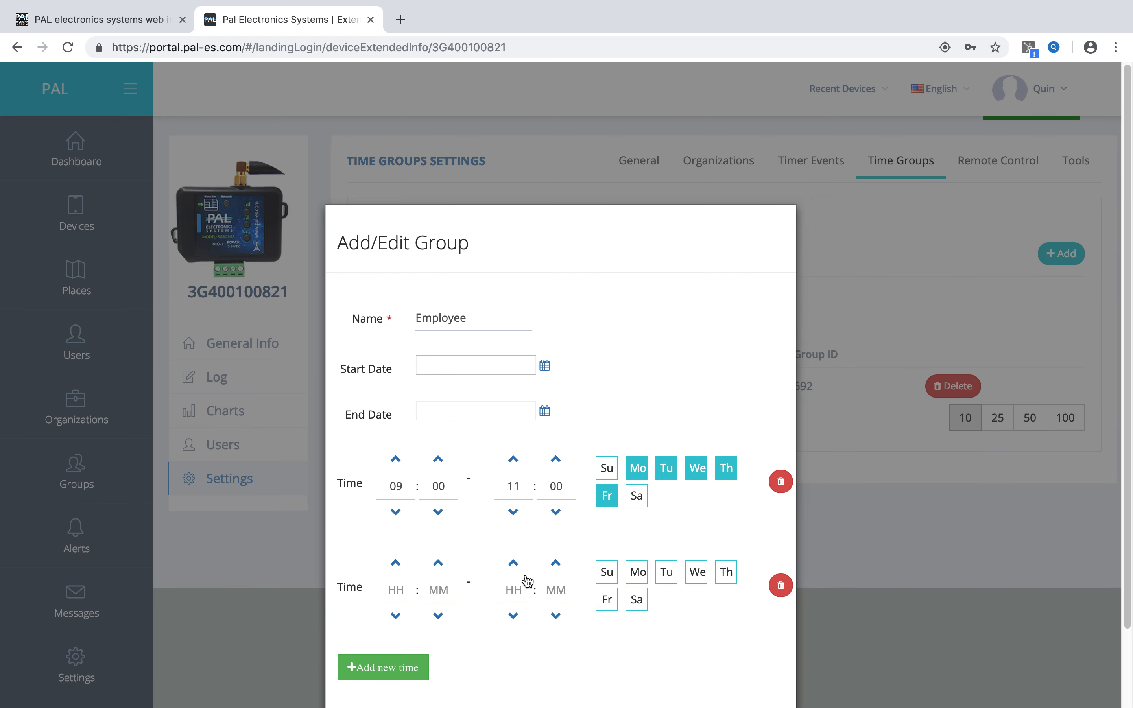
pyautogui.click(607, 572)
pyautogui.click(636, 605)
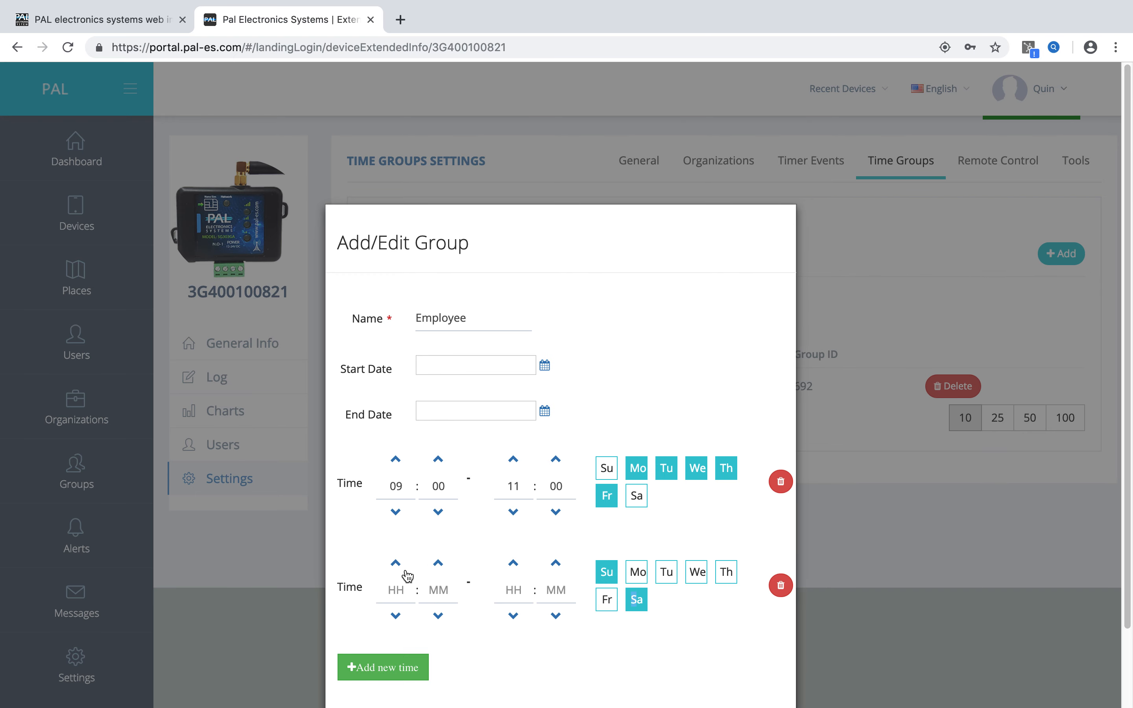
pyautogui.click(396, 563)
pyautogui.click(396, 615)
pyautogui.click(396, 615)
pyautogui.click(396, 615)
pyautogui.click(396, 615)
pyautogui.click(396, 615)
pyautogui.click(396, 616)
pyautogui.click(396, 616)
pyautogui.click(396, 563)
pyautogui.click(438, 564)
# Set the second time period's end to 18:00 and save the Employee time group.
pyautogui.click(513, 564)
pyautogui.click(556, 617)
pyautogui.click(557, 617)
pyautogui.click(557, 617)
pyautogui.click(556, 563)
pyautogui.click(556, 563)
pyautogui.click(557, 563)
pyautogui.click(557, 564)
pyautogui.scroll(-1, 920, 615)
pyautogui.scroll(-2, 920, 615)
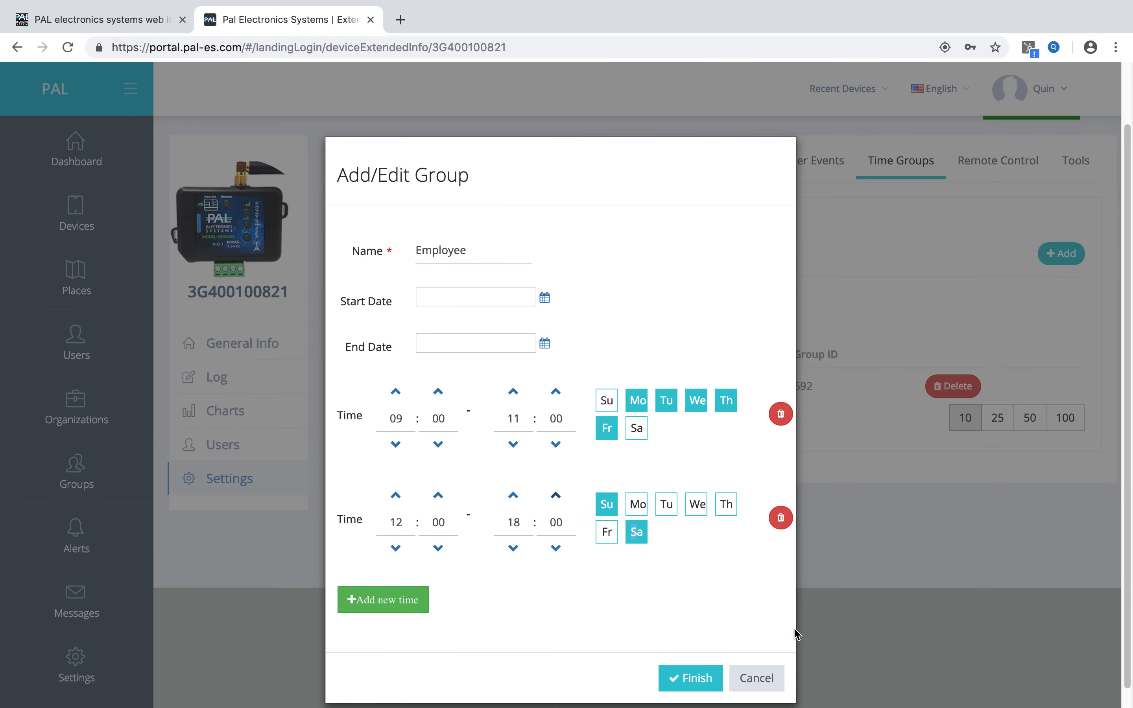
pyautogui.click(696, 676)
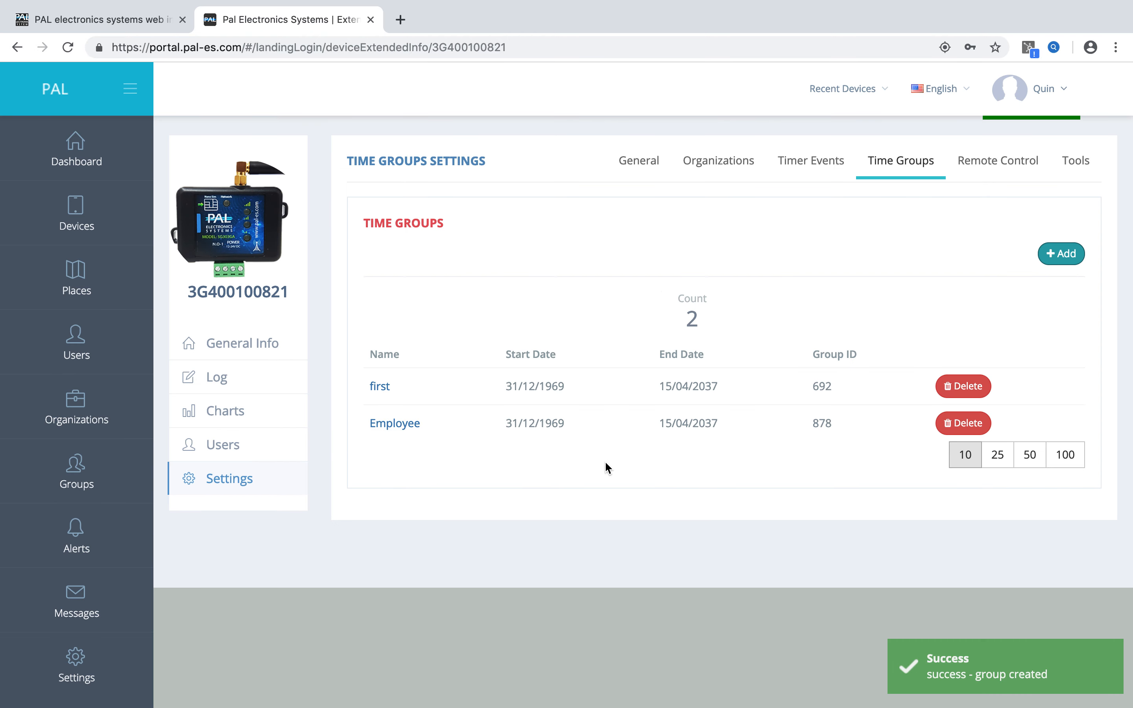
# Start adding another user to the device and assign the time group Employee (878).
pyautogui.click(257, 454)
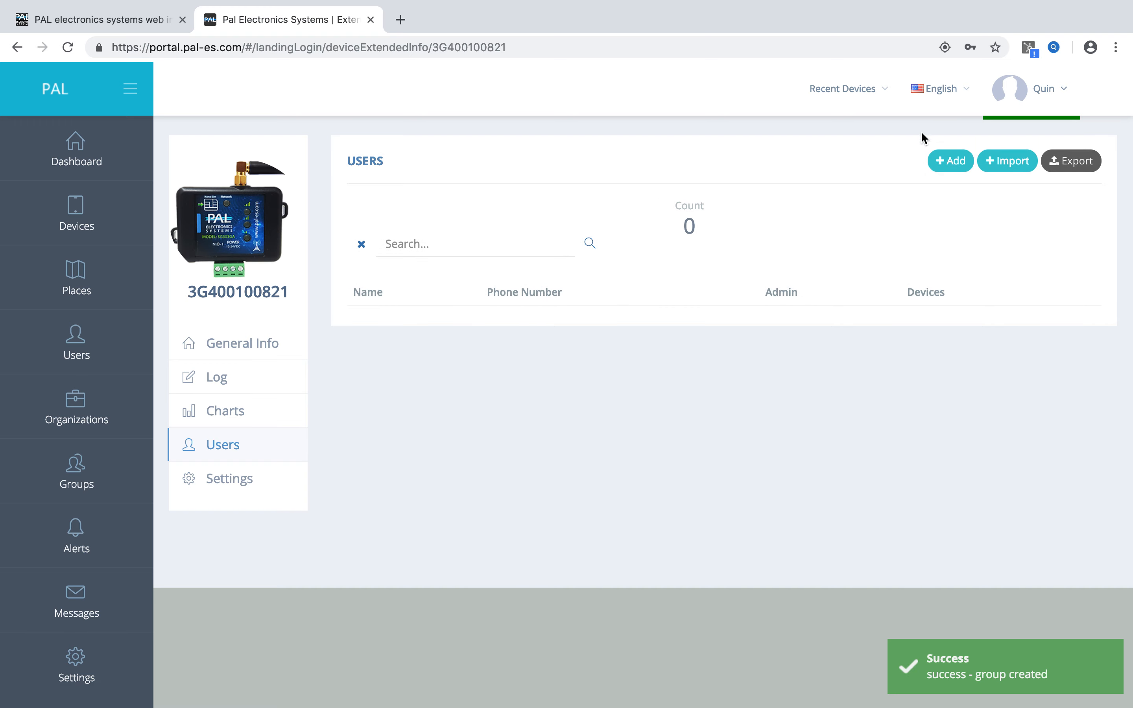
pyautogui.click(951, 160)
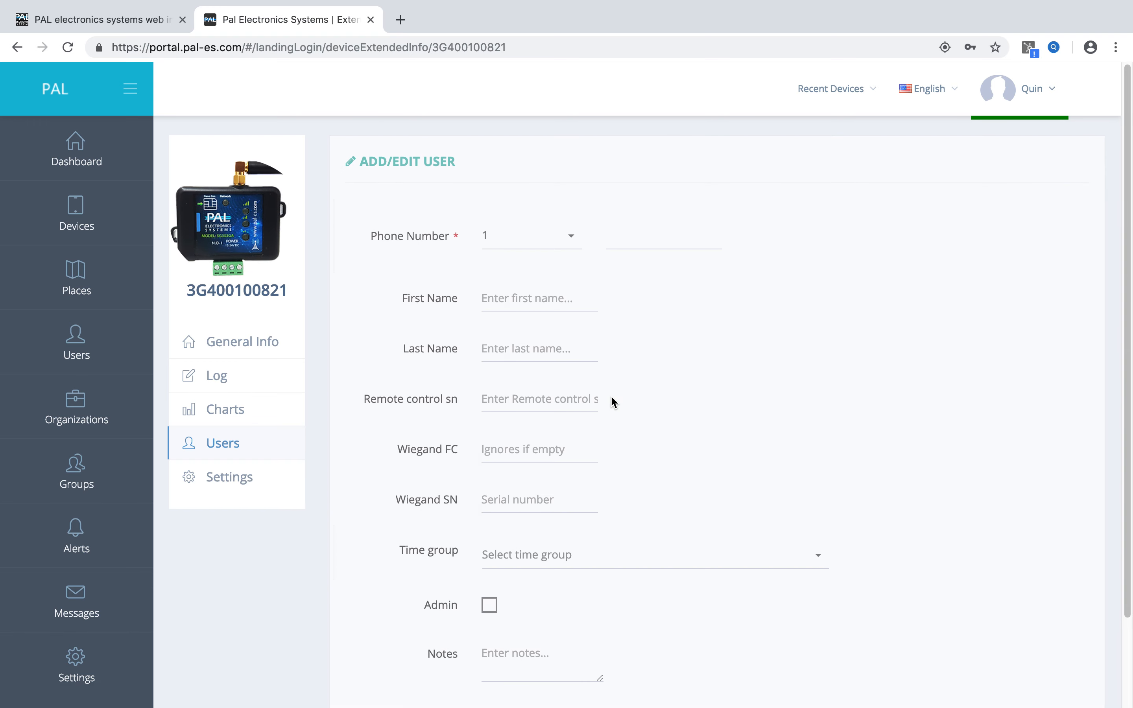
pyautogui.click(822, 558)
pyautogui.click(580, 638)
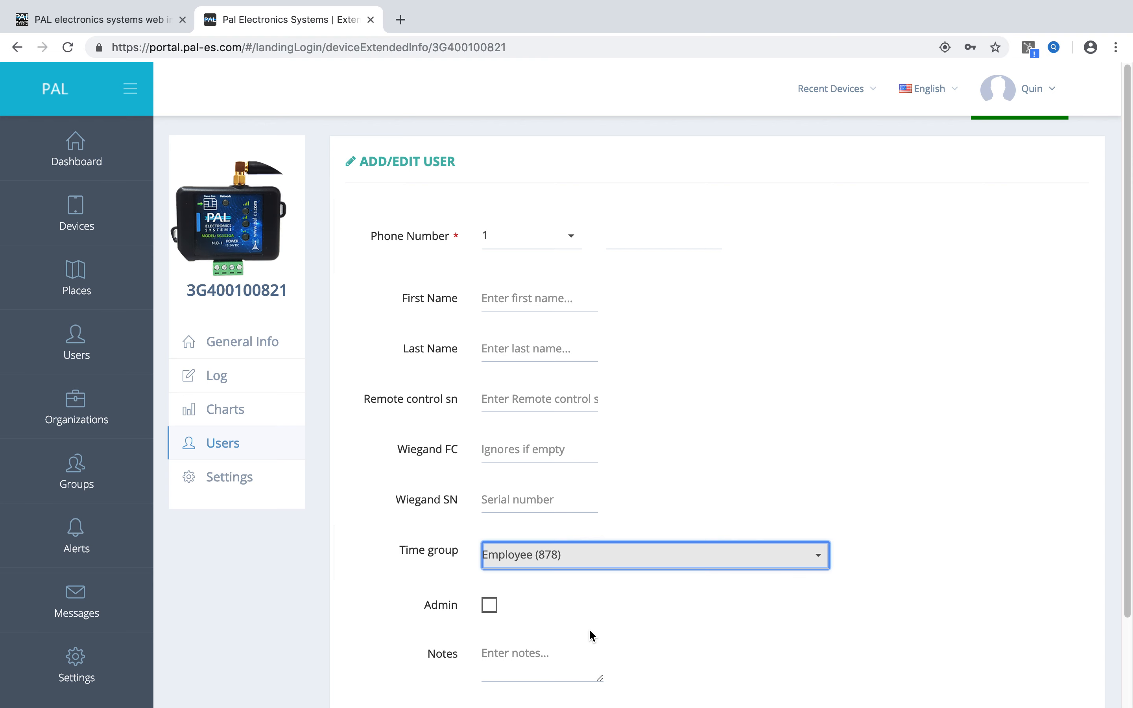
pyautogui.click(891, 470)
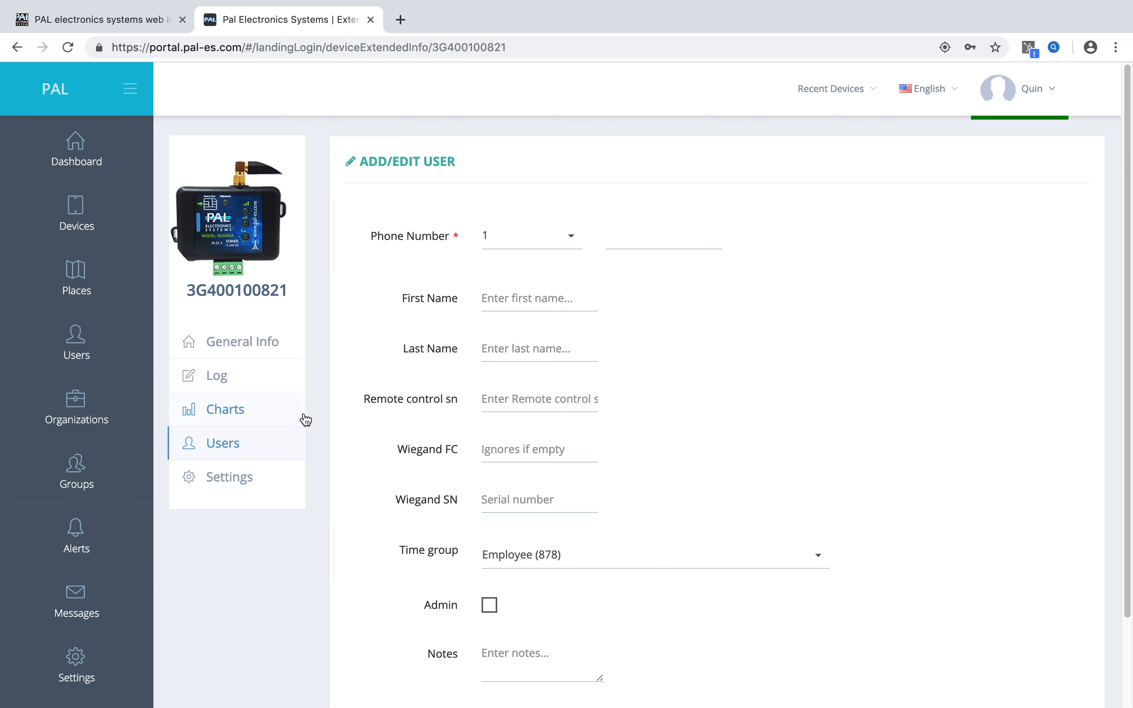
# Leave the user form and delete the Employee time group from the device's settings.
pyautogui.click(242, 478)
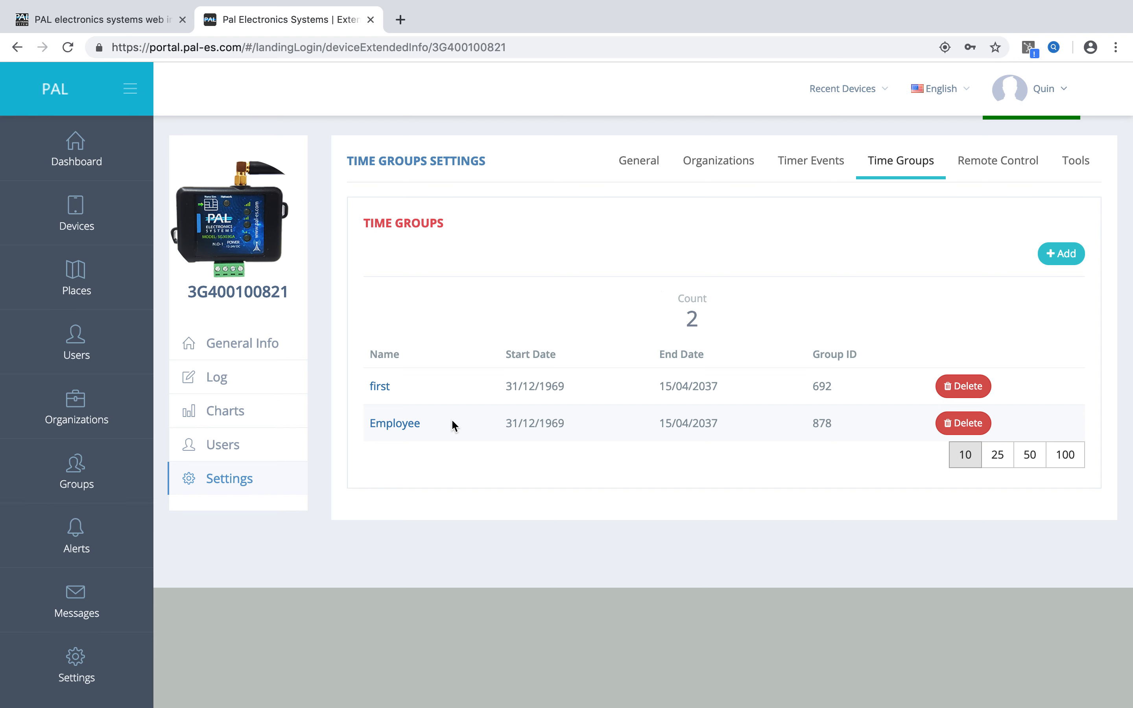
pyautogui.click(964, 423)
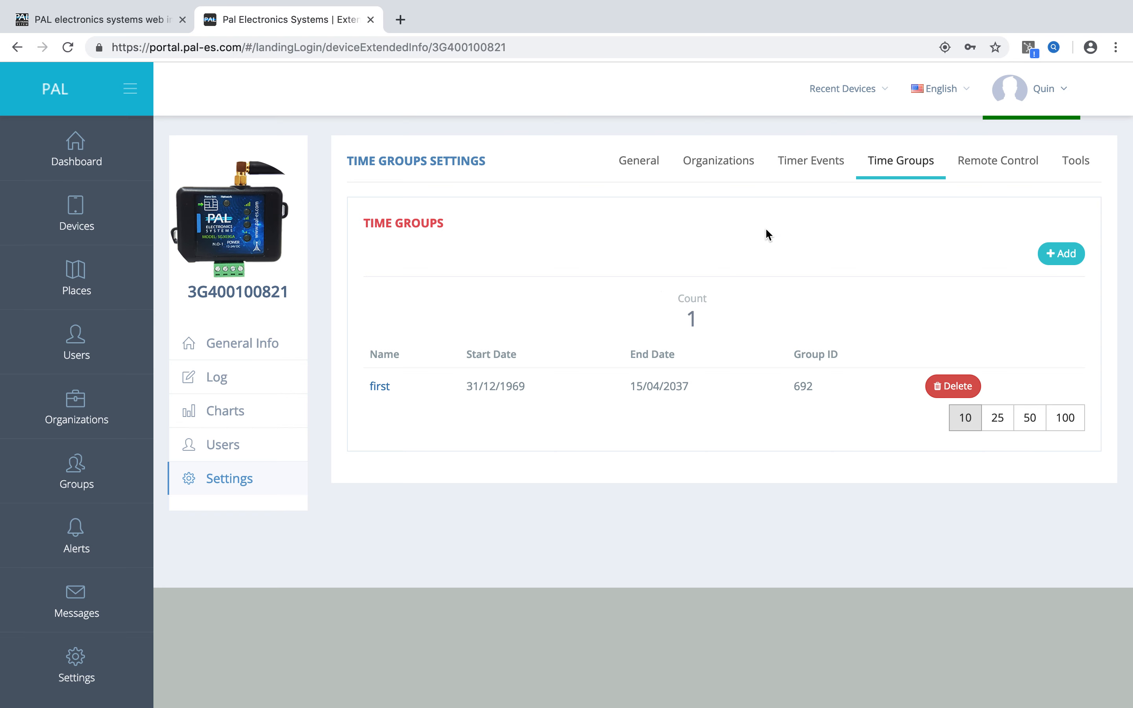
# Edit the device's timer Event 1 to run from 09:00 to 12:00.
pyautogui.click(803, 171)
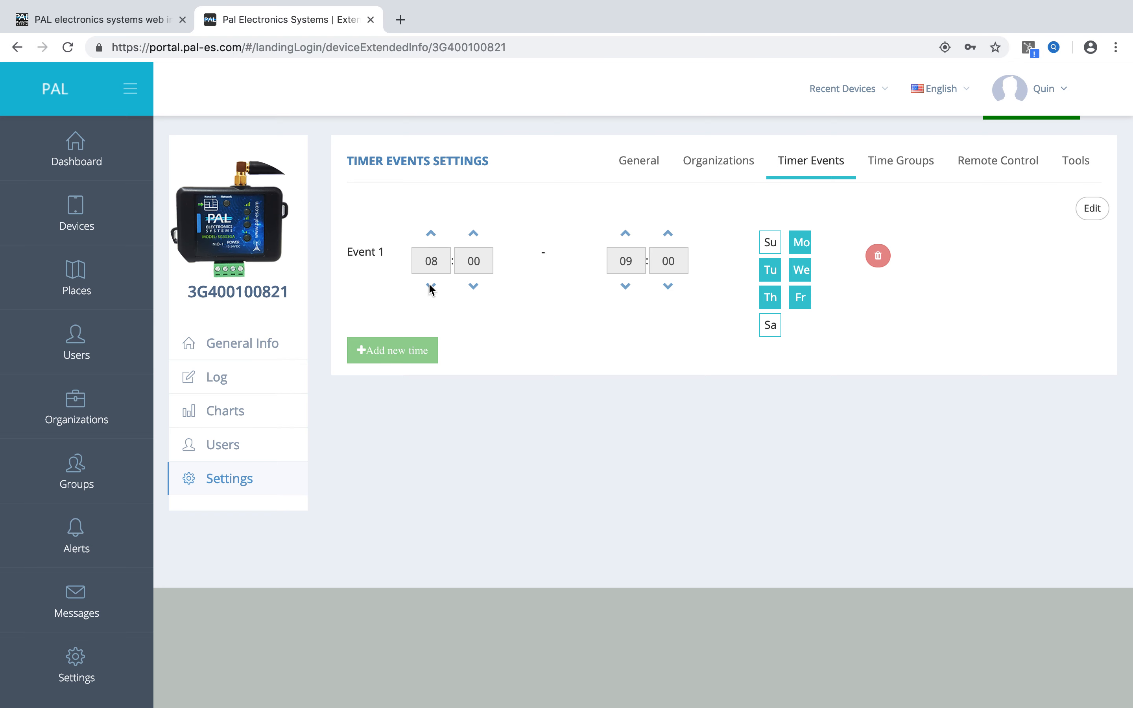
pyautogui.click(1085, 216)
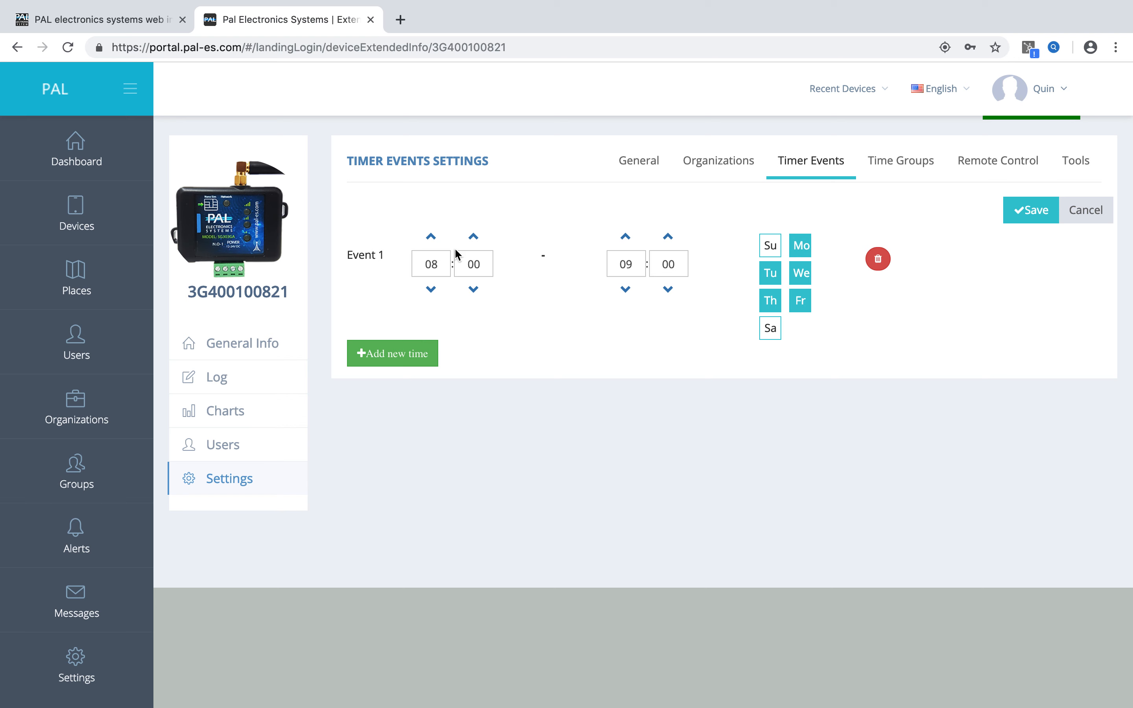
pyautogui.click(431, 236)
pyautogui.click(626, 236)
pyautogui.click(626, 236)
pyautogui.click(625, 236)
# Deselect Monday through Friday for Event 1, select those five days again and save the timer event.
pyautogui.click(801, 253)
pyautogui.click(768, 276)
pyautogui.click(796, 276)
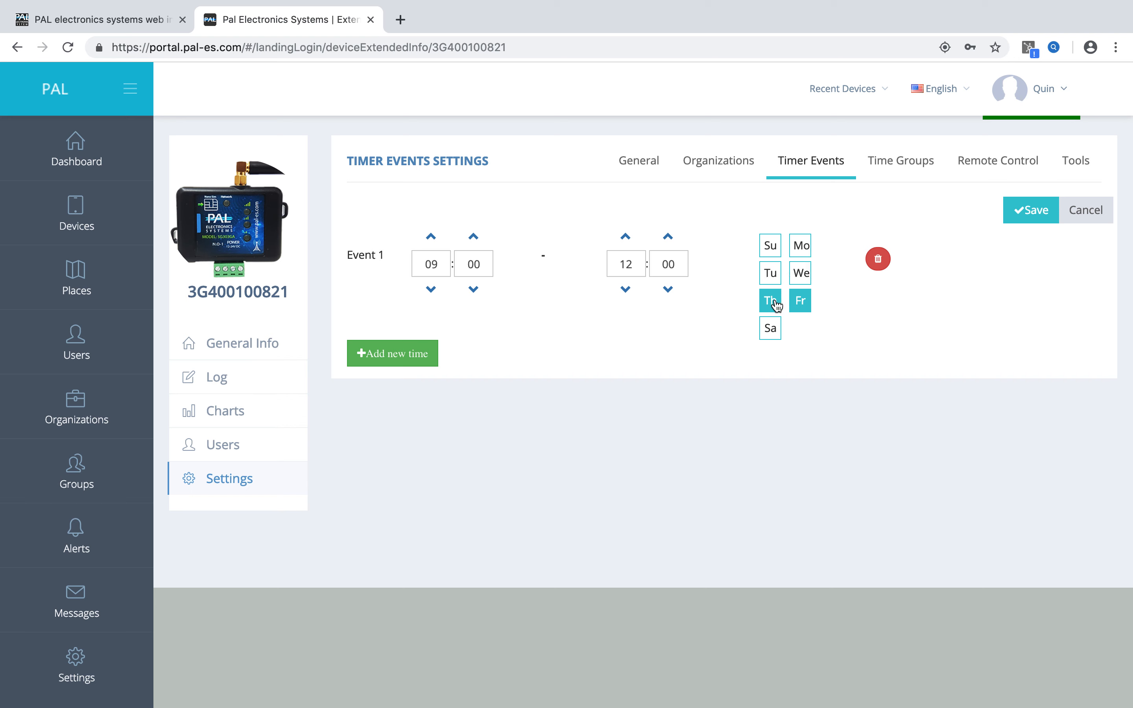
pyautogui.click(775, 305)
pyautogui.click(800, 302)
pyautogui.click(801, 247)
pyautogui.click(780, 279)
pyautogui.click(801, 274)
pyautogui.click(775, 301)
pyautogui.click(801, 301)
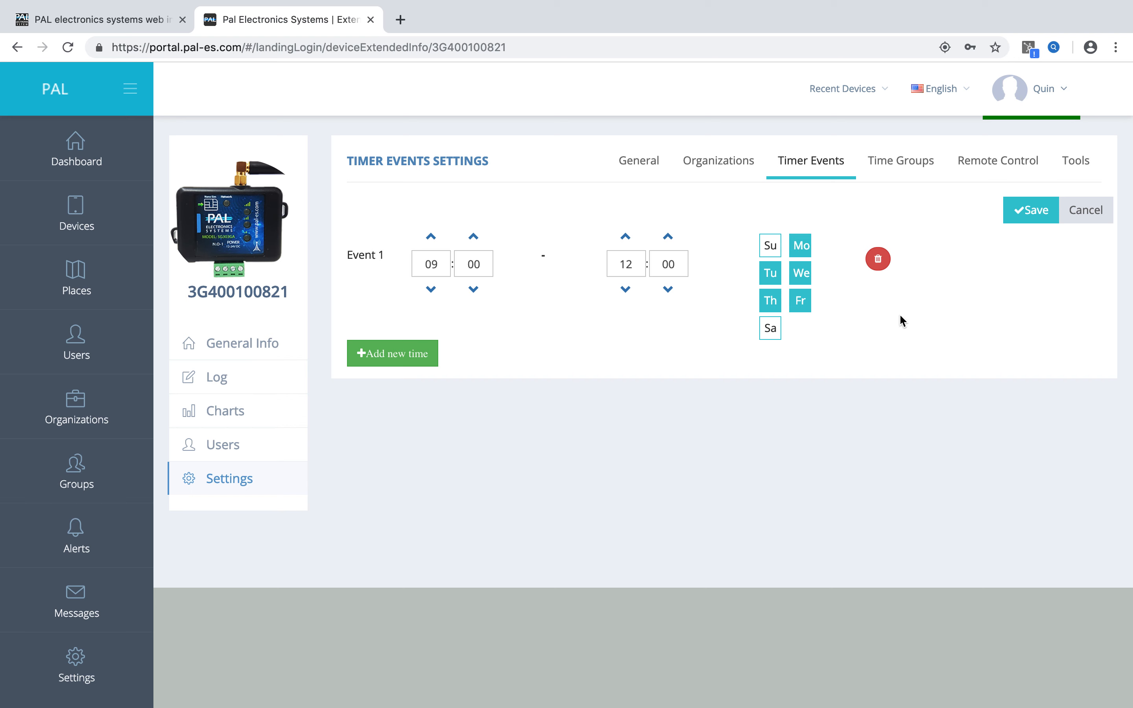
pyautogui.click(1015, 215)
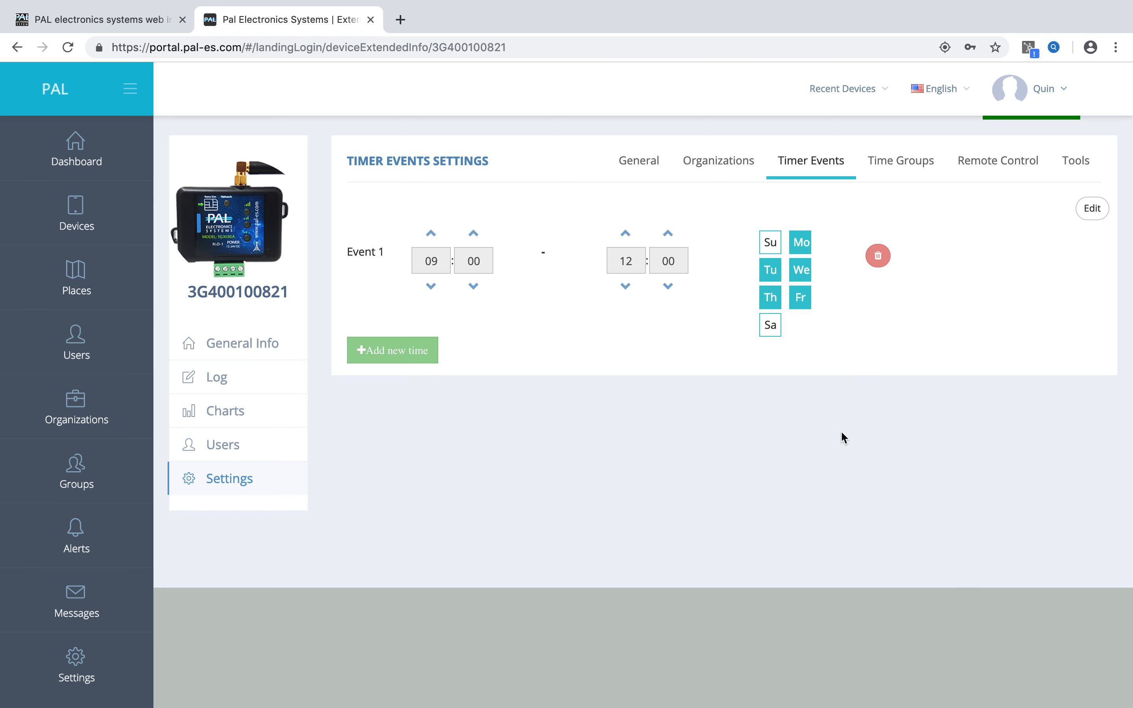
# Add a second timer event to the device, running from 20:00 to 22:00 on Sunday and Saturday.
pyautogui.click(1095, 209)
pyautogui.click(418, 357)
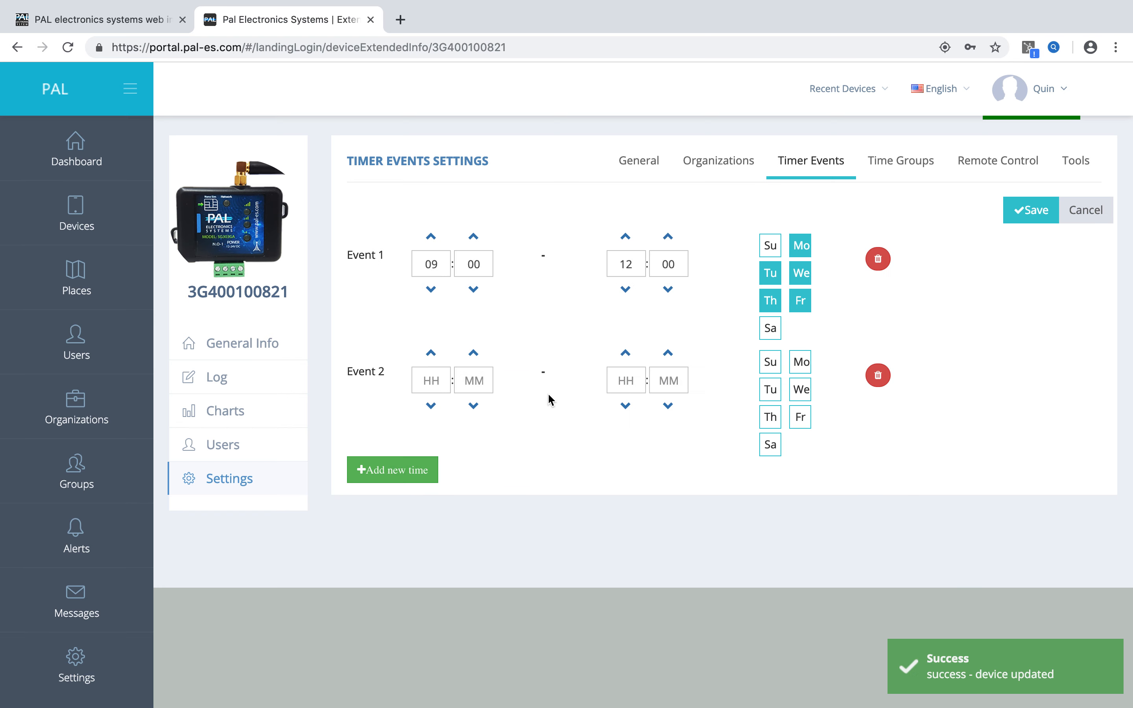
pyautogui.click(433, 381)
pyautogui.click(431, 353)
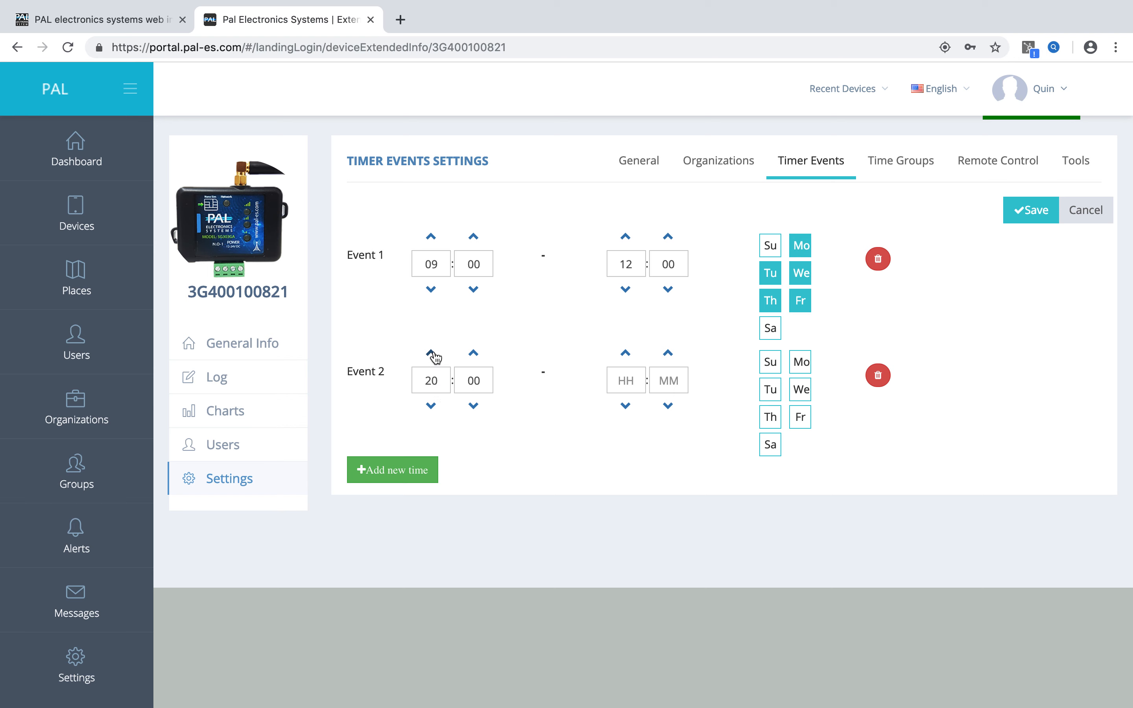
pyautogui.click(626, 353)
pyautogui.click(626, 354)
pyautogui.click(771, 362)
pyautogui.click(771, 445)
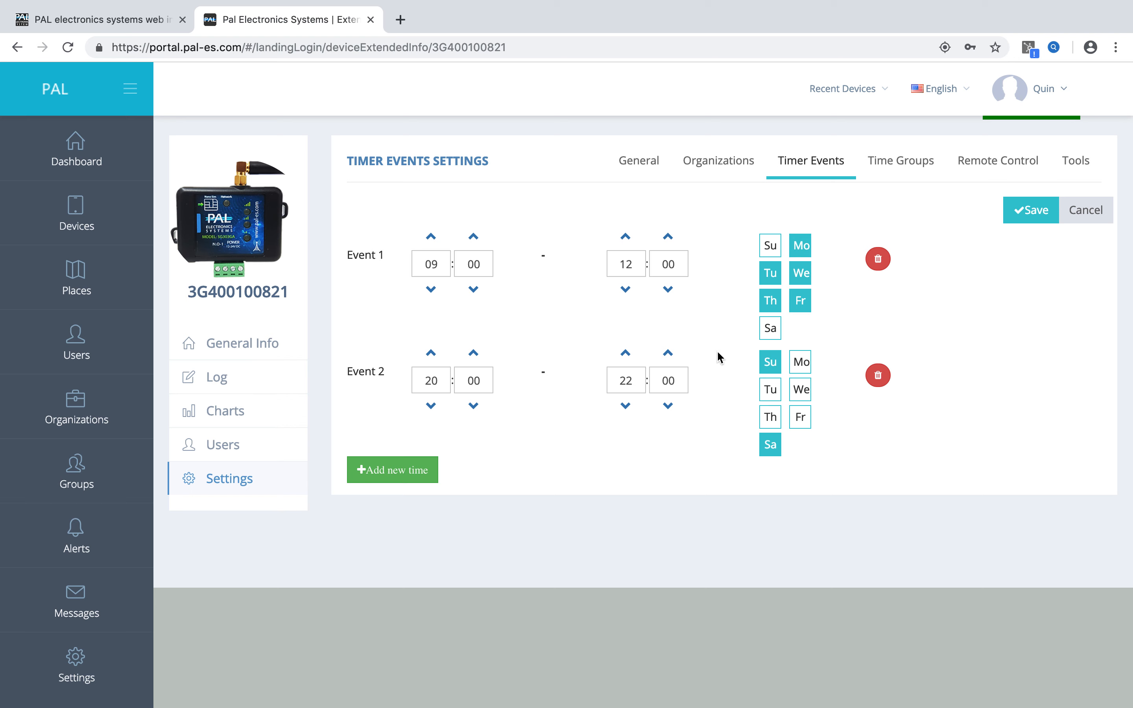
# Delete timer Event 2 and save the timer event settings.
pyautogui.click(872, 381)
pyautogui.click(1031, 209)
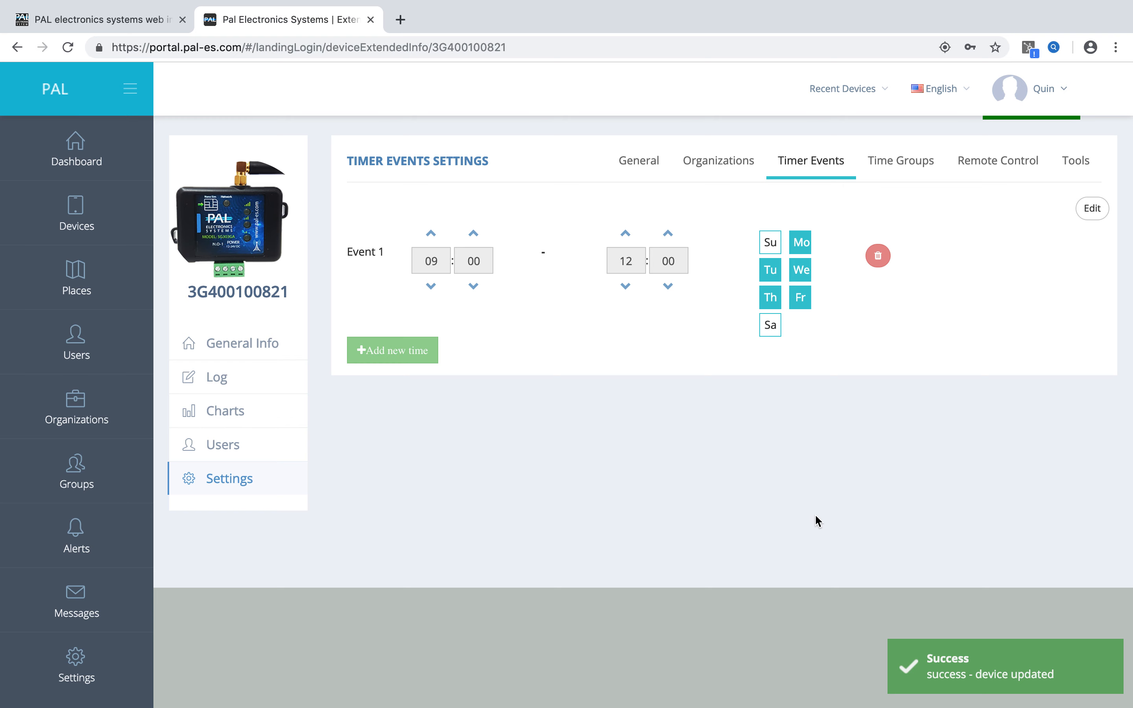
# View the device's operation log and its user list.
pyautogui.click(258, 387)
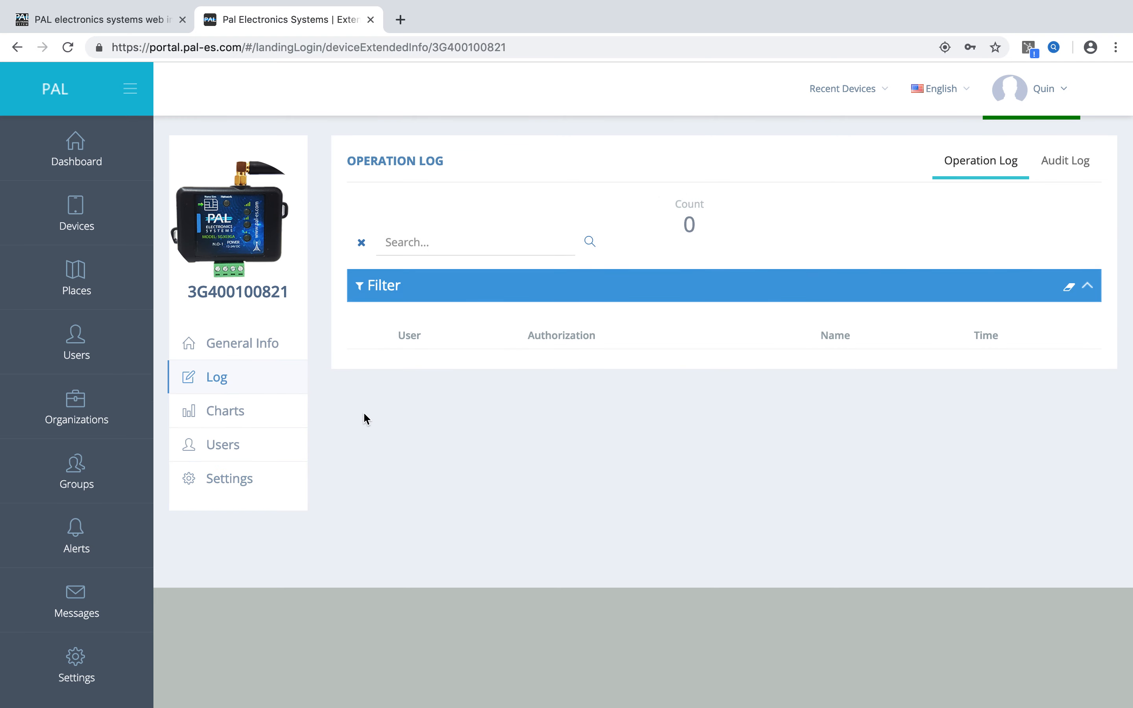
pyautogui.click(270, 439)
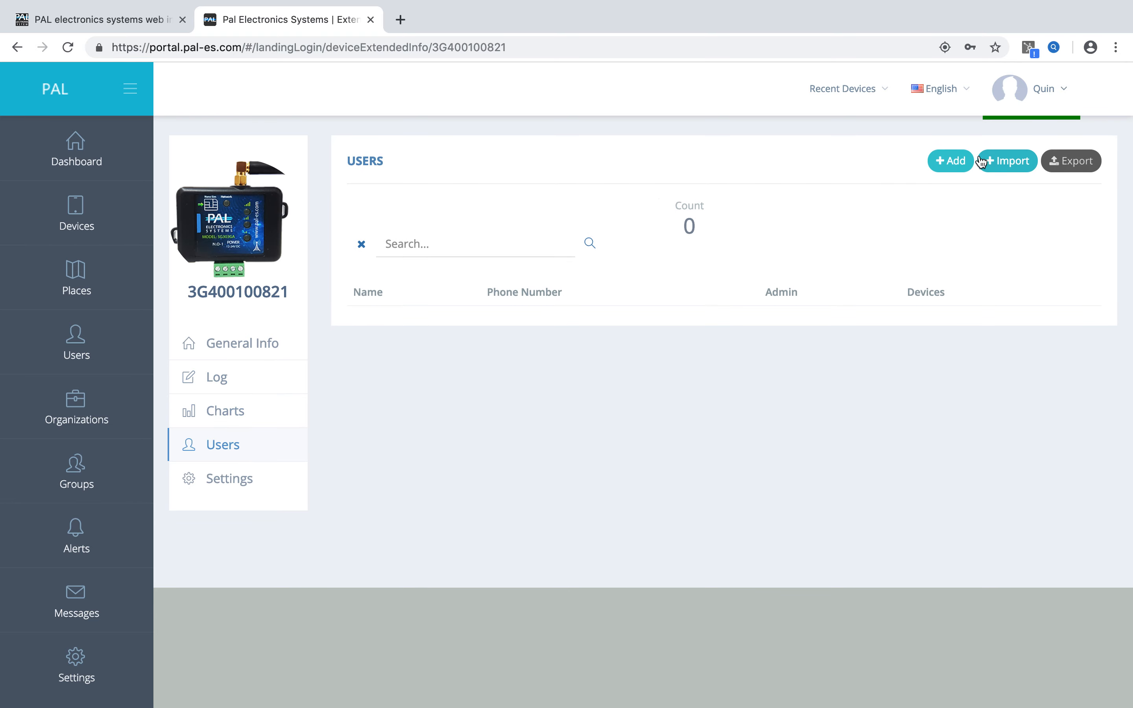
# Start adding a user to the device and switch the Admin option on and off again.
pyautogui.click(950, 160)
pyautogui.scroll(-3, 582, 438)
pyautogui.click(492, 502)
pyautogui.click(490, 502)
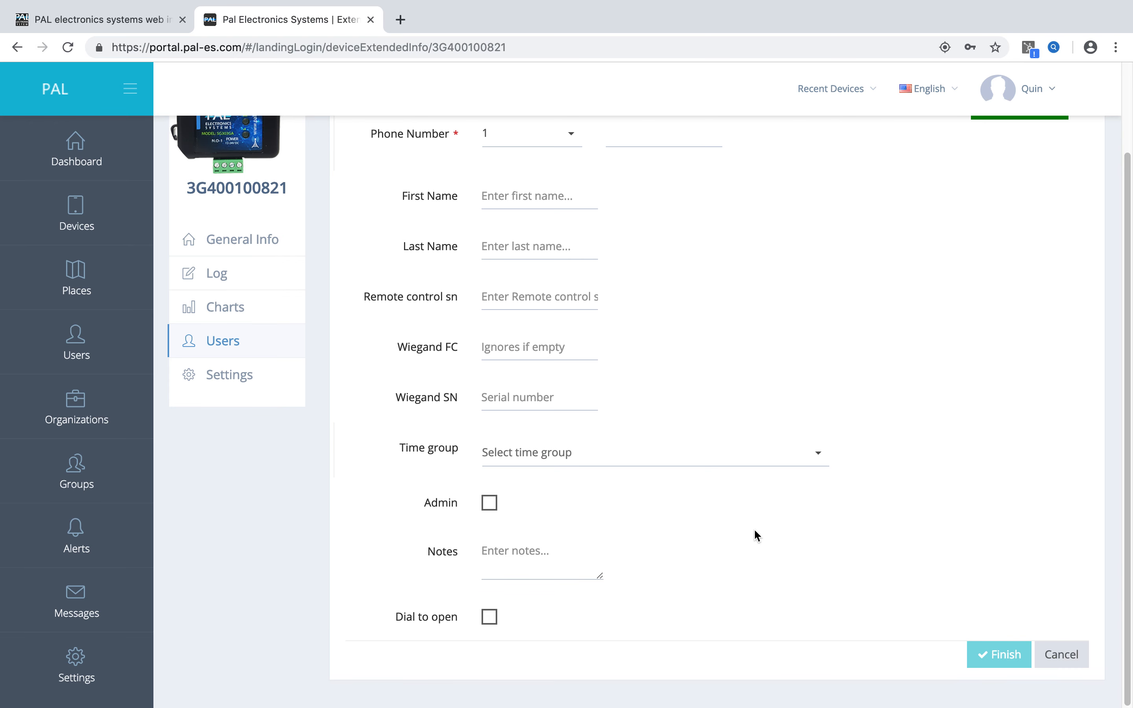
pyautogui.scroll(3, 754, 523)
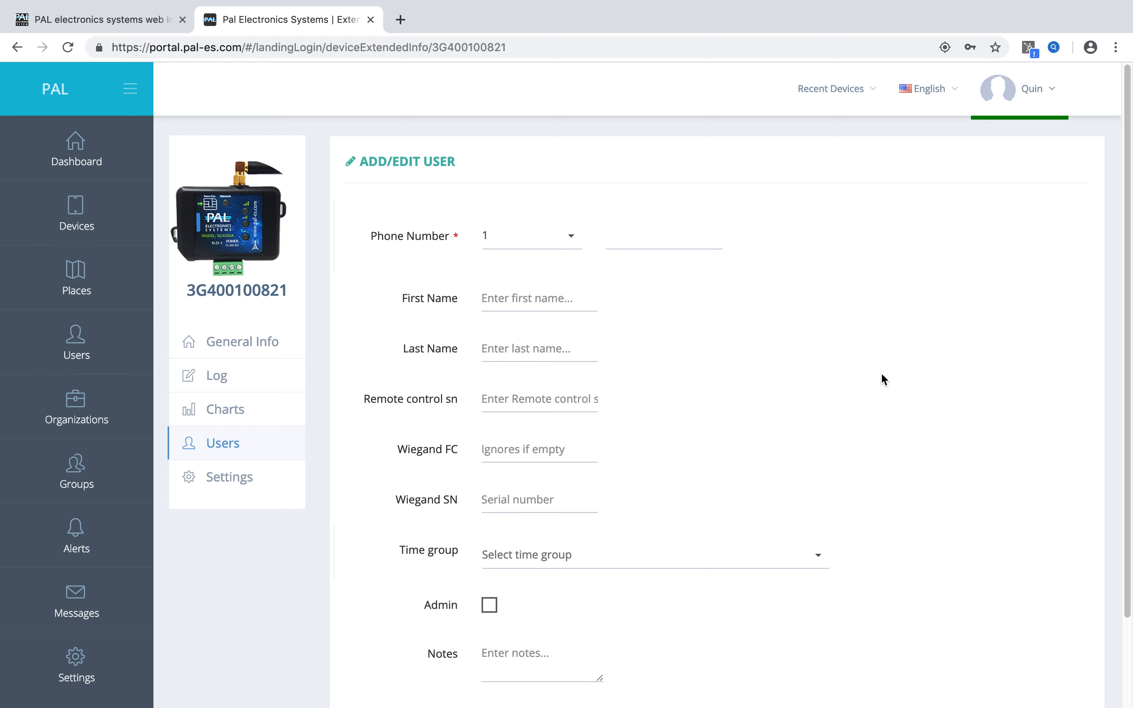
# Review the device's General and Tools settings and return to its general device details.
pyautogui.click(226, 477)
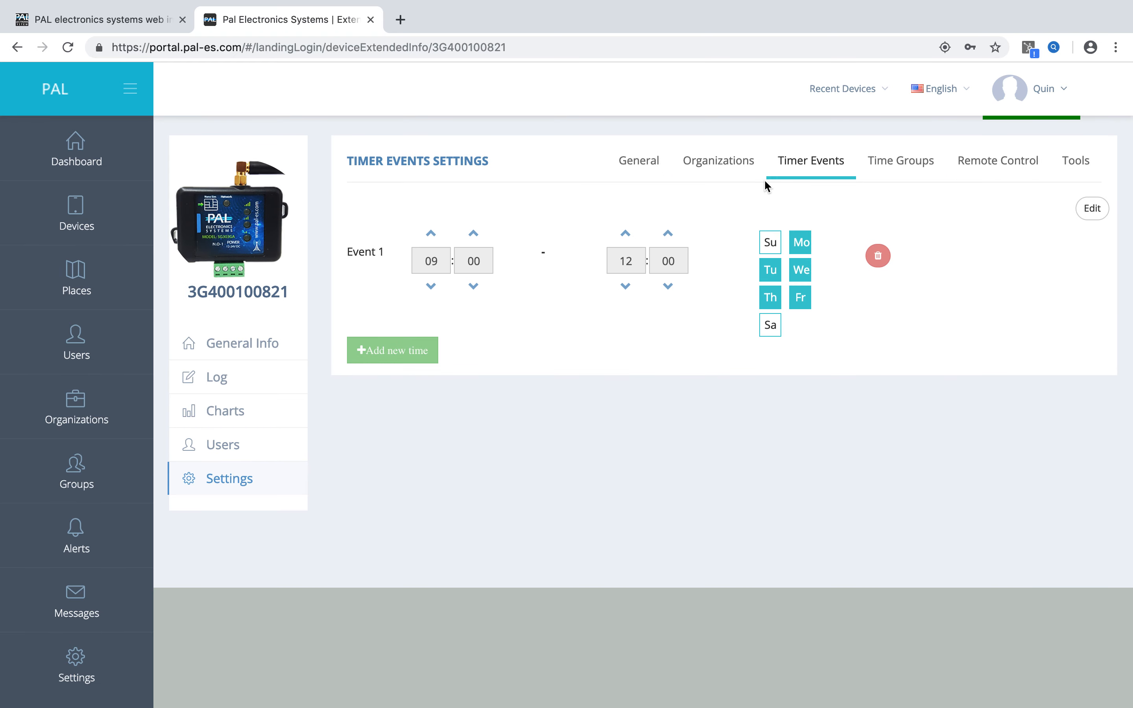
pyautogui.click(732, 176)
pyautogui.click(640, 165)
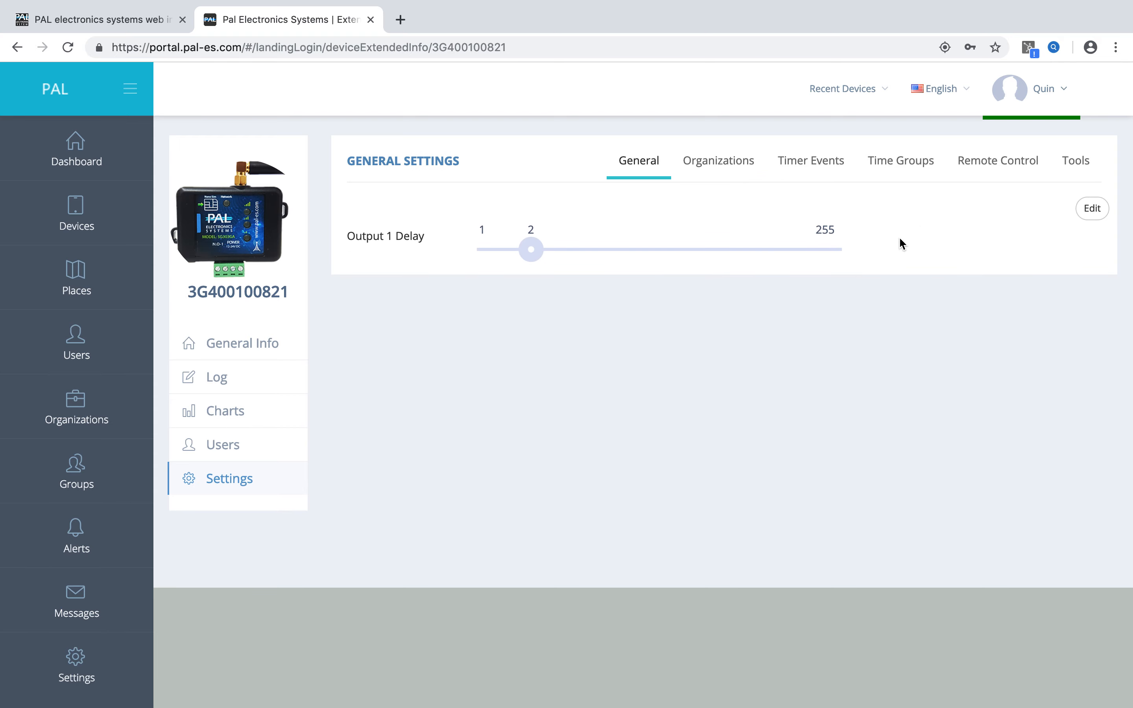
pyautogui.click(1074, 164)
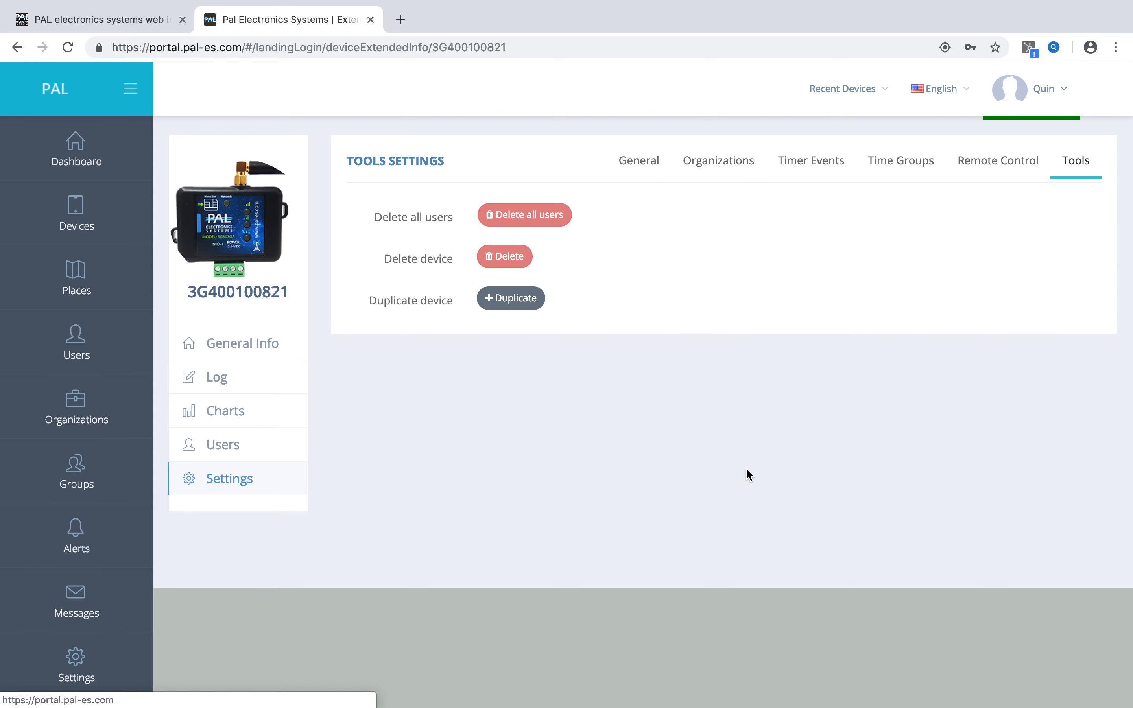
pyautogui.click(230, 354)
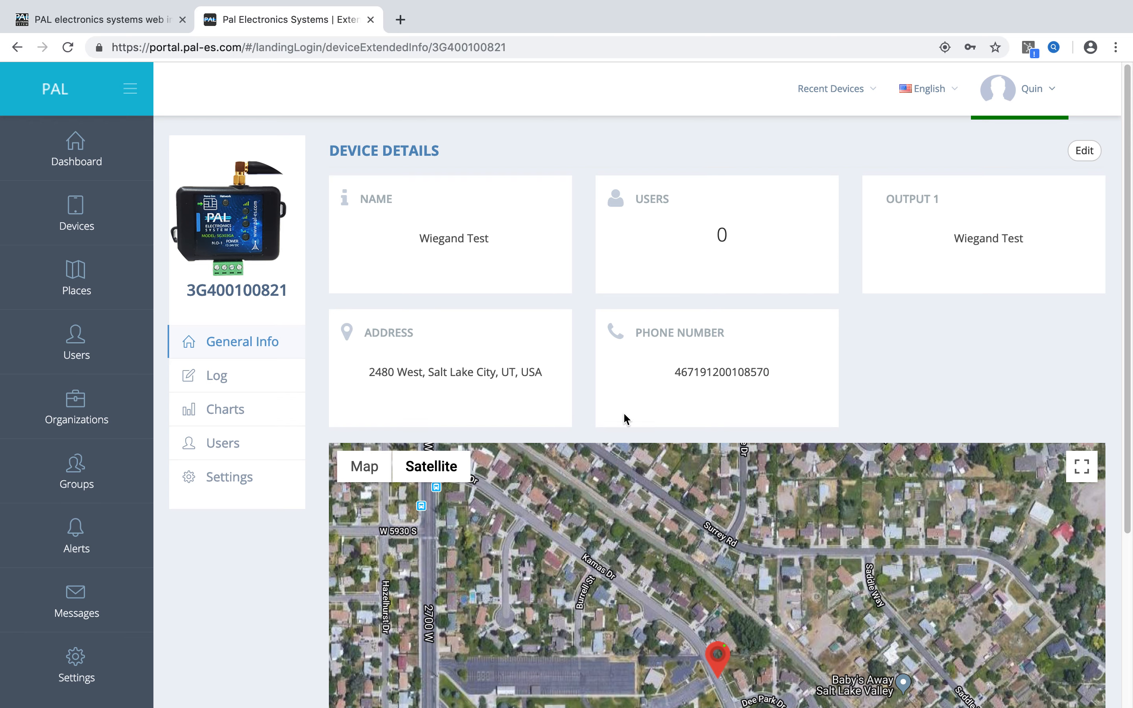
pyautogui.moveTo(482, 7)
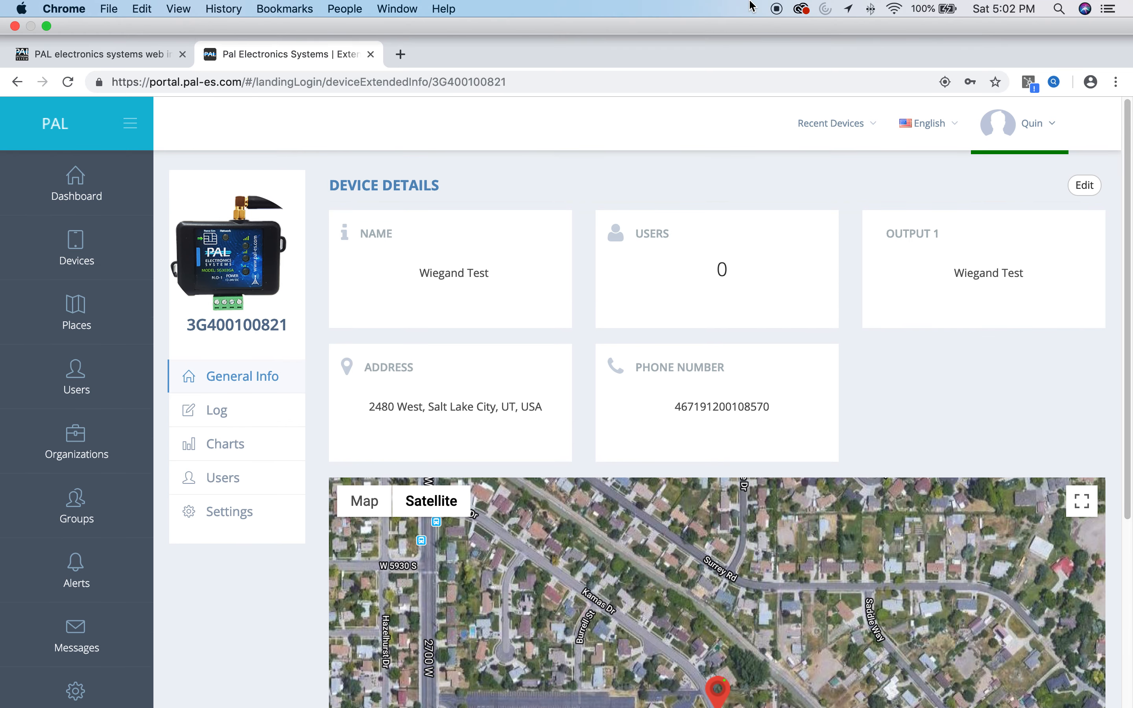